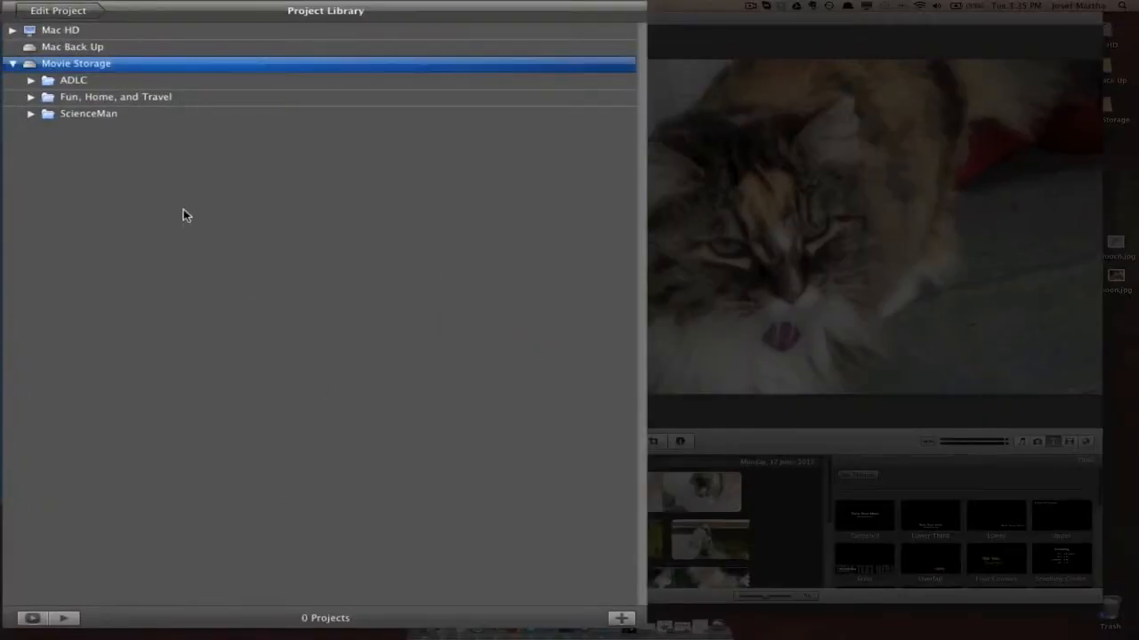
Step: Look inside the ADLC project folder and go through the music, photo, title, transition and map browsers
{"action": "left_click", "coordinate": [31, 81]}
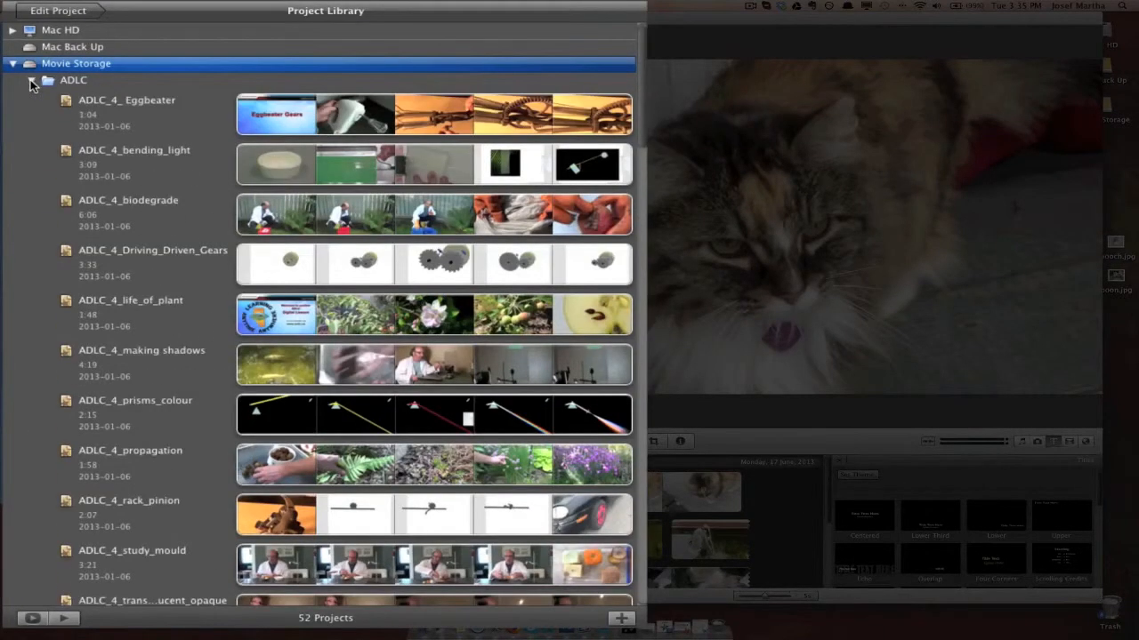
{"action": "left_click", "coordinate": [31, 81]}
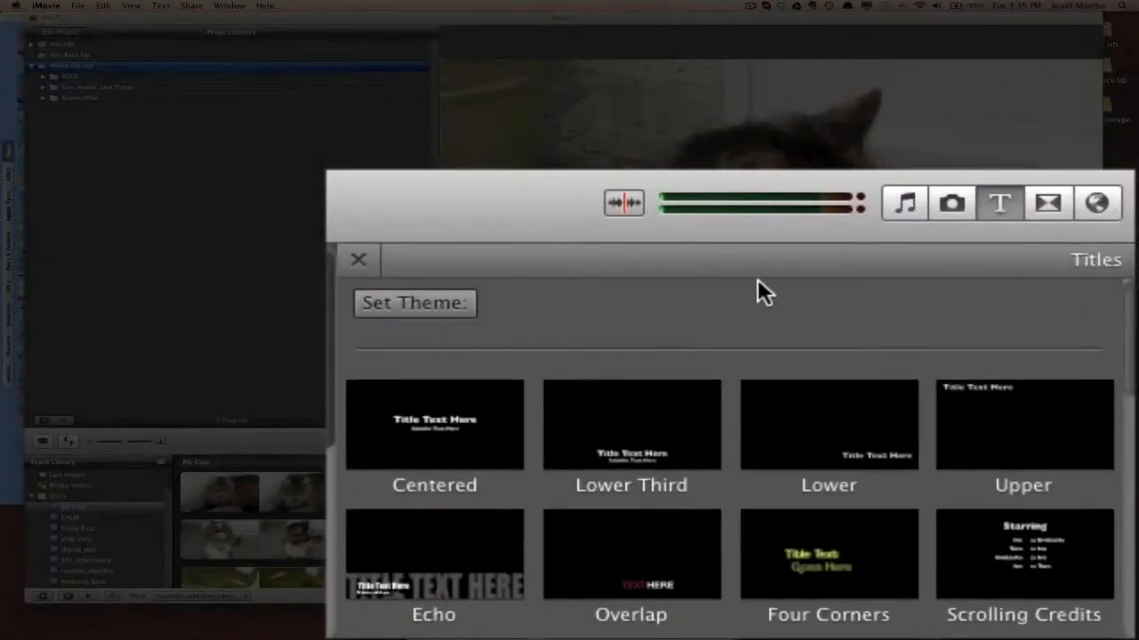
{"action": "left_click", "coordinate": [906, 203]}
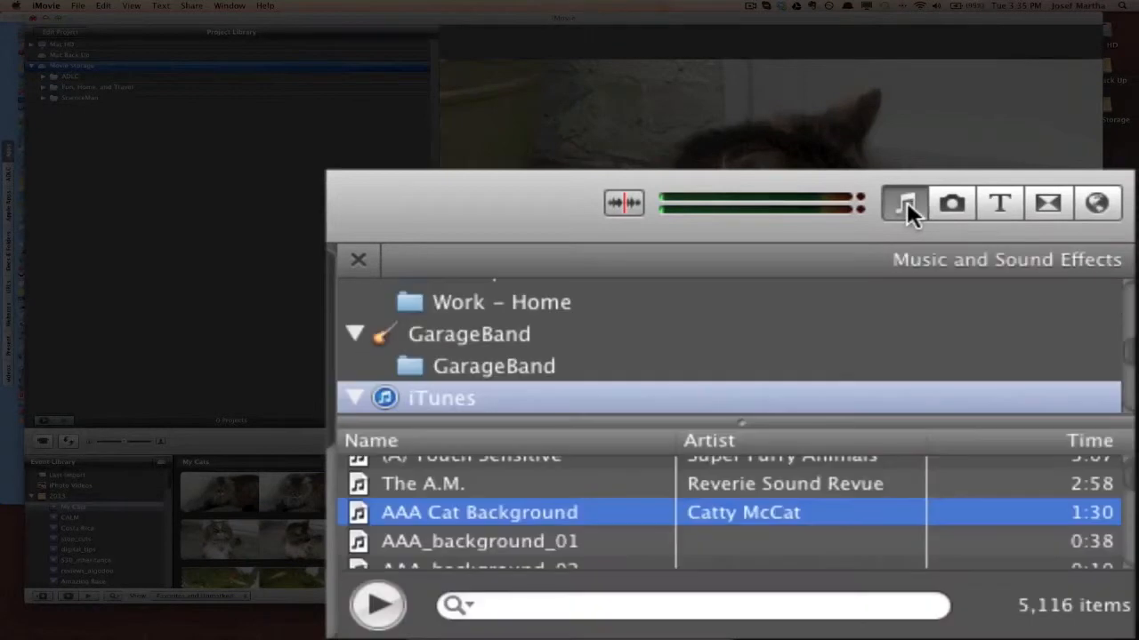
{"action": "left_click", "coordinate": [962, 203]}
{"action": "left_click", "coordinate": [994, 203]}
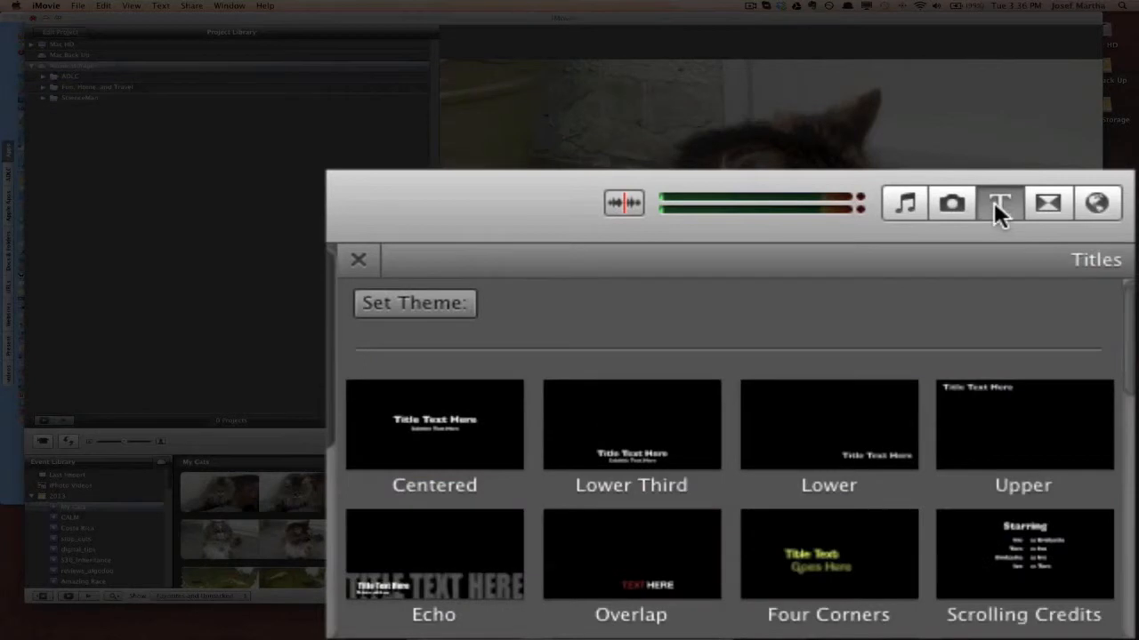
{"action": "left_click", "coordinate": [1048, 203]}
{"action": "left_click", "coordinate": [1099, 204]}
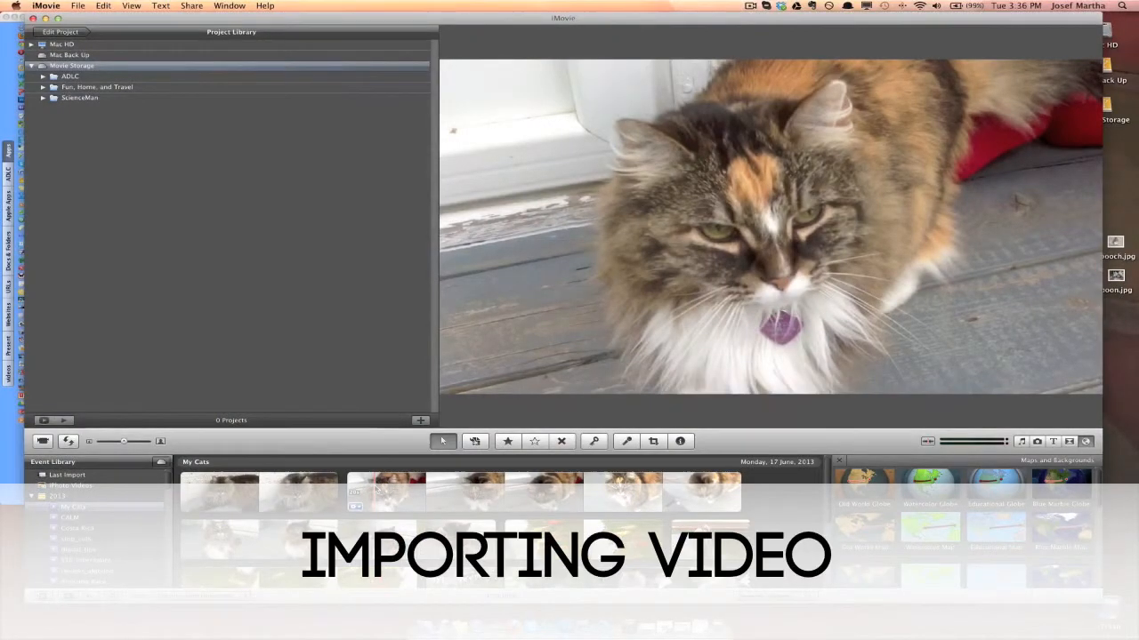
Step: Import the movie 2013-06-17 17.55.51.mov from the Camera Uploads folder into the My Cats event, copying the file at full original size
{"action": "scroll", "coordinate": [371, 488], "scroll_direction": "down", "scroll_amount": 4}
{"action": "scroll", "coordinate": [371, 488], "scroll_direction": "up", "scroll_amount": 4}
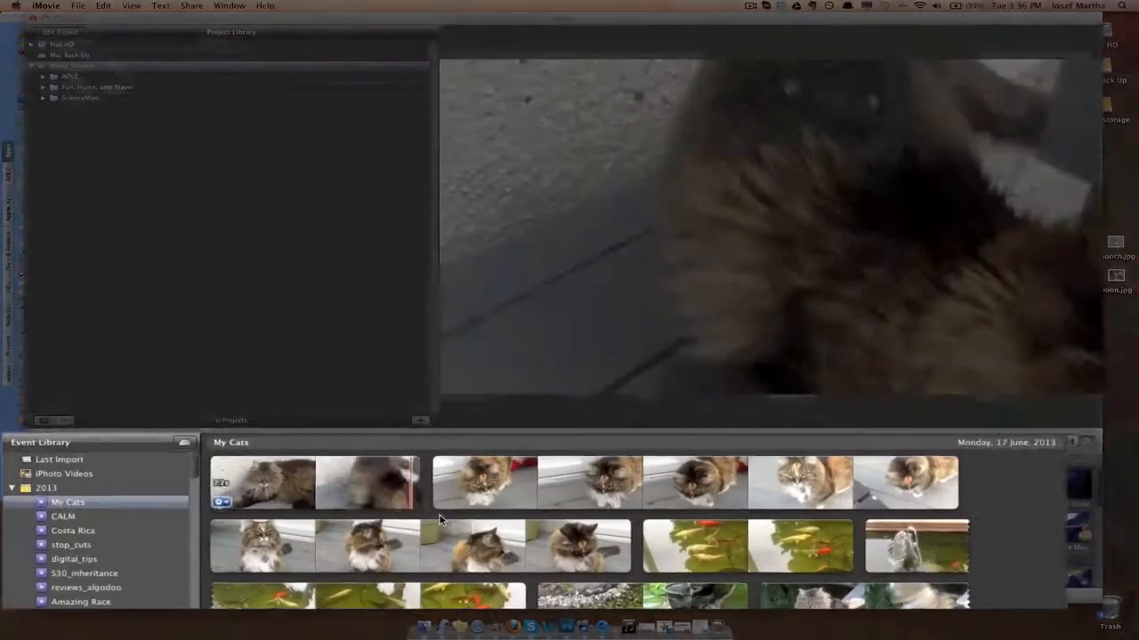
{"action": "scroll", "coordinate": [469, 516], "scroll_direction": "down", "scroll_amount": 5}
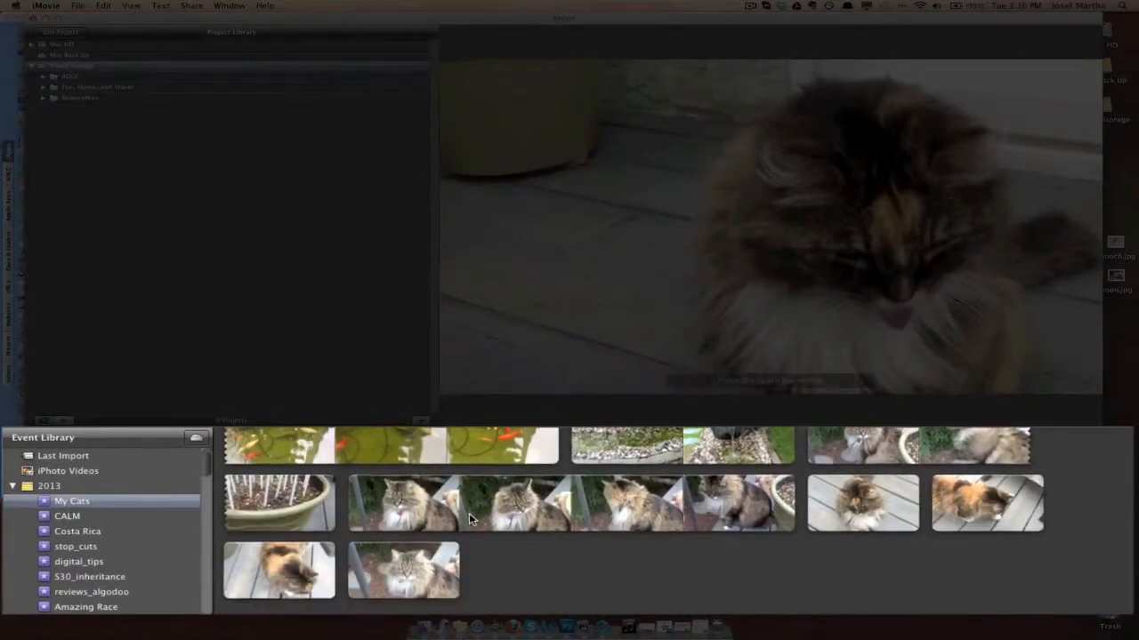
{"action": "scroll", "coordinate": [469, 516], "scroll_direction": "up", "scroll_amount": 3}
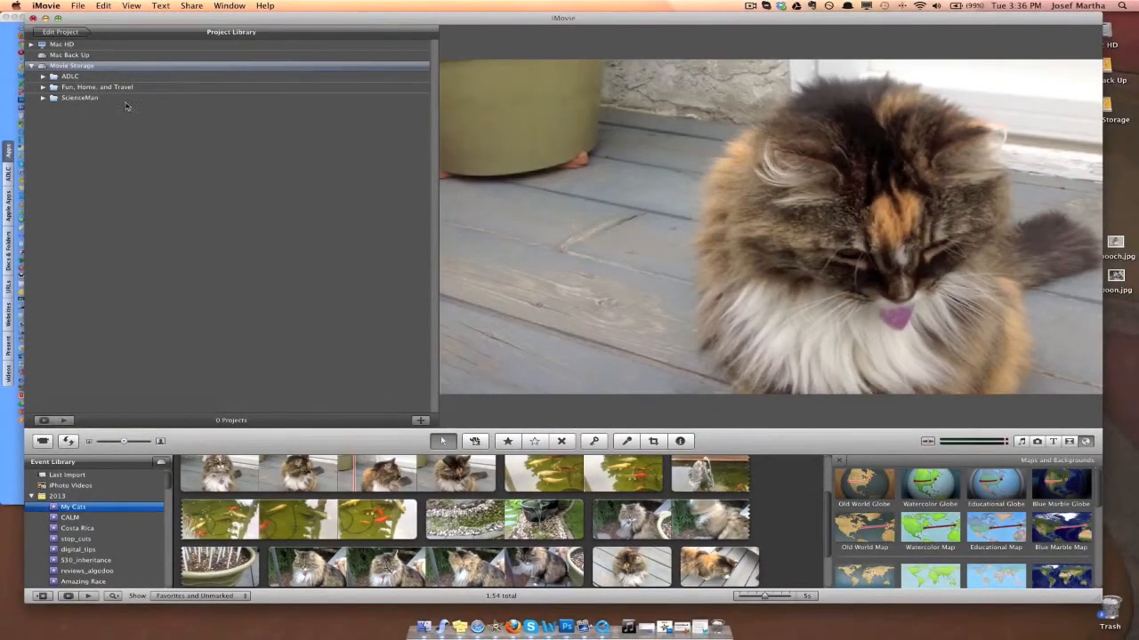
{"action": "left_click", "coordinate": [80, 7]}
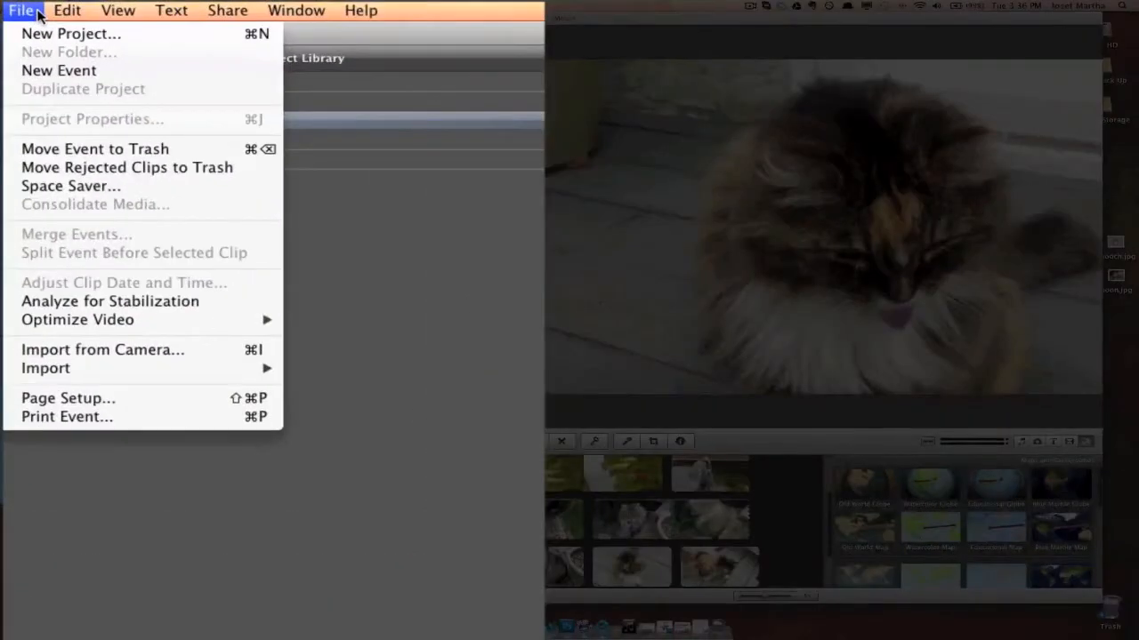
{"action": "mouse_move", "coordinate": [223, 376]}
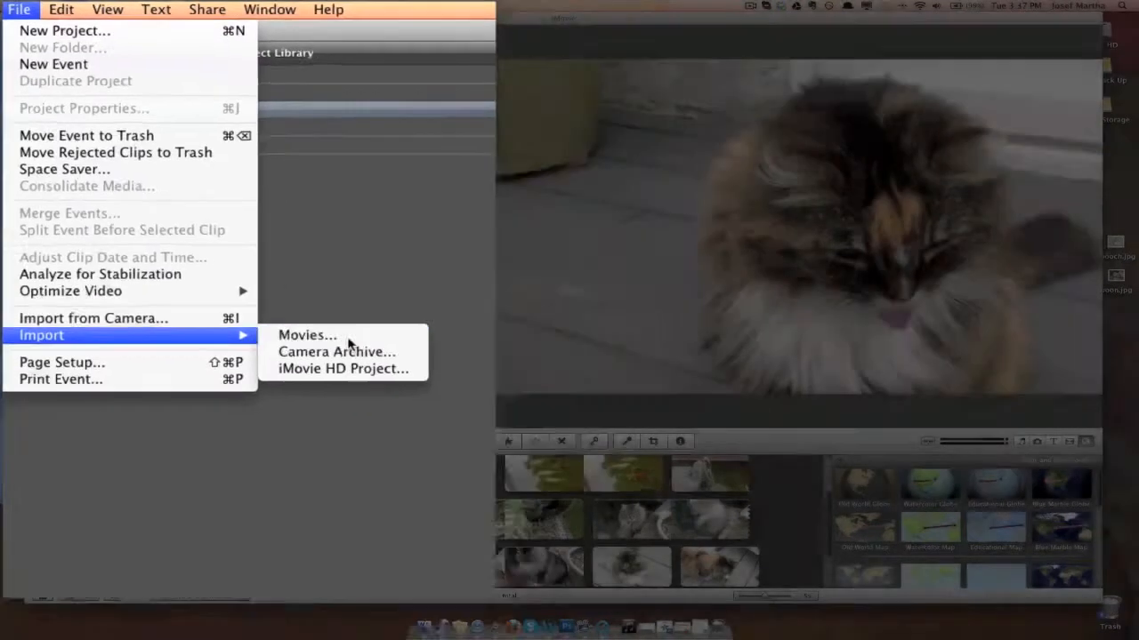
{"action": "left_click", "coordinate": [382, 371]}
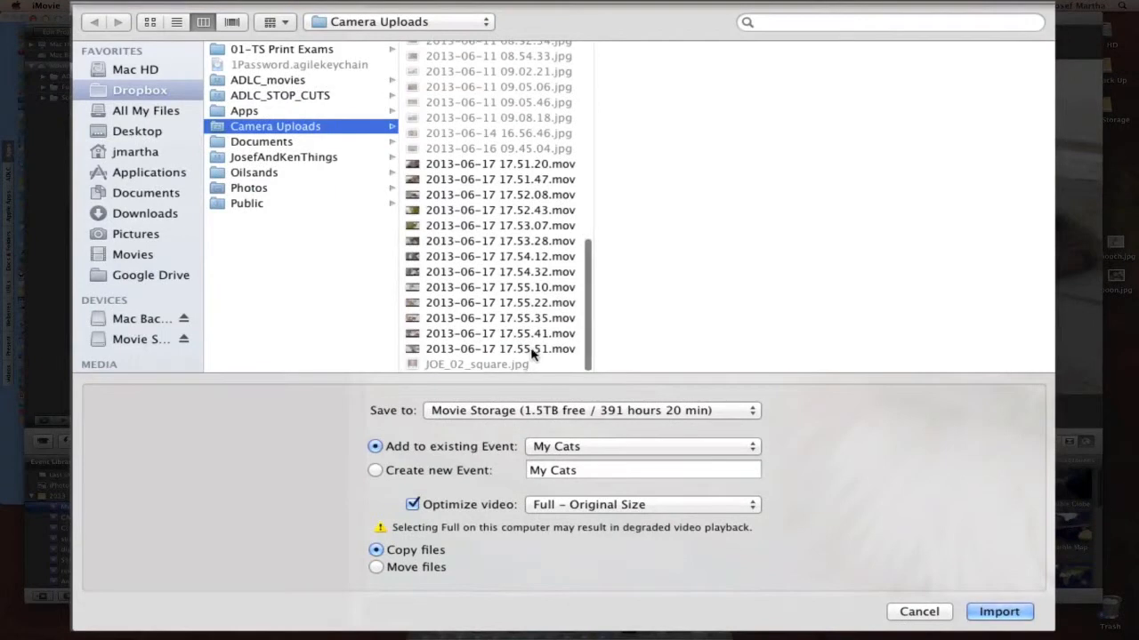
{"action": "left_click", "coordinate": [529, 351]}
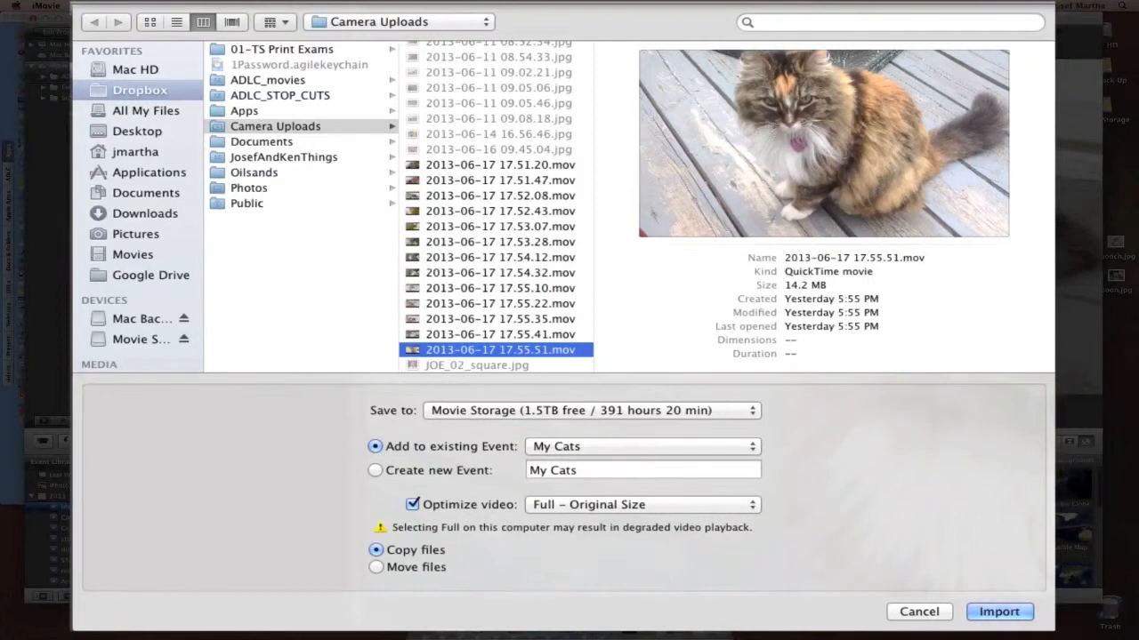
{"action": "left_click", "coordinate": [1009, 615]}
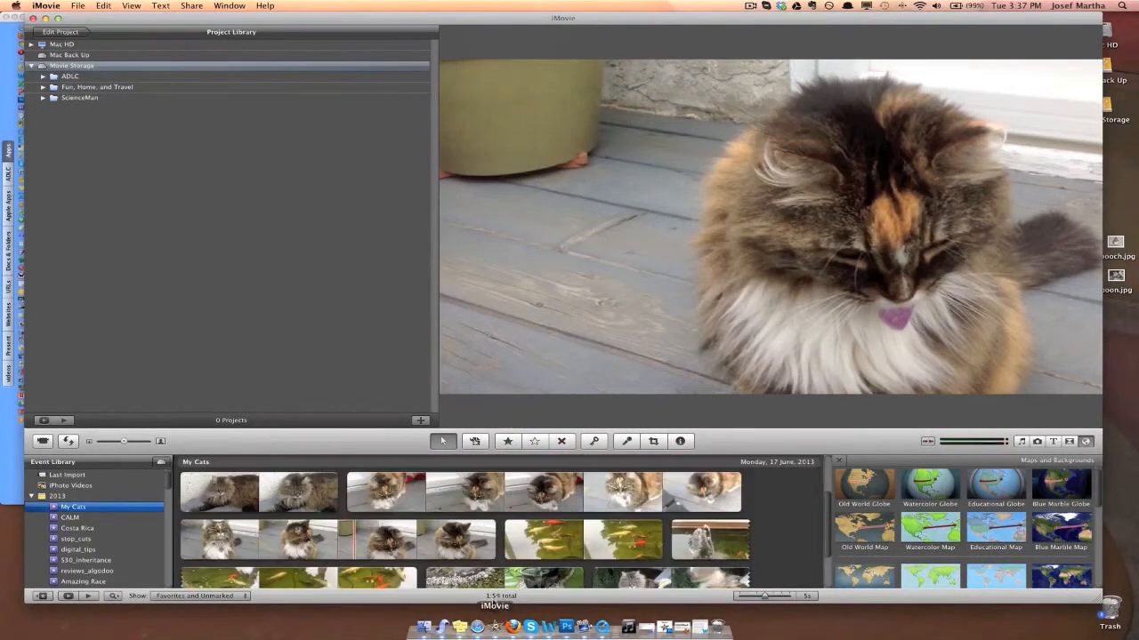
{"action": "scroll", "coordinate": [407, 505], "scroll_direction": "down", "scroll_amount": 5}
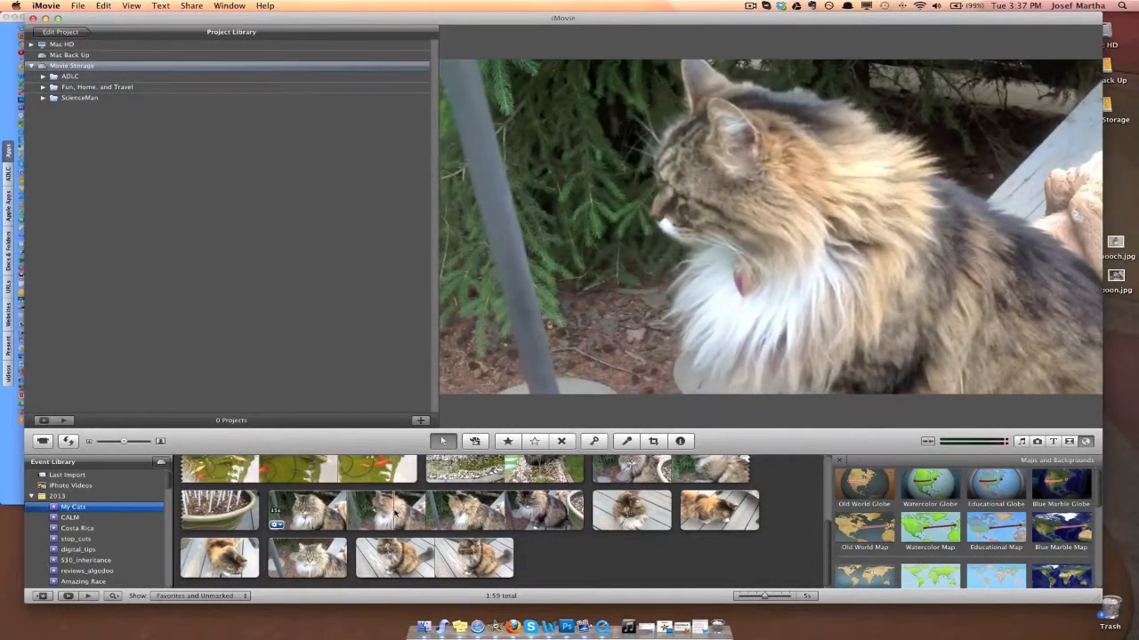
{"action": "scroll", "coordinate": [395, 513], "scroll_direction": "up", "scroll_amount": 5}
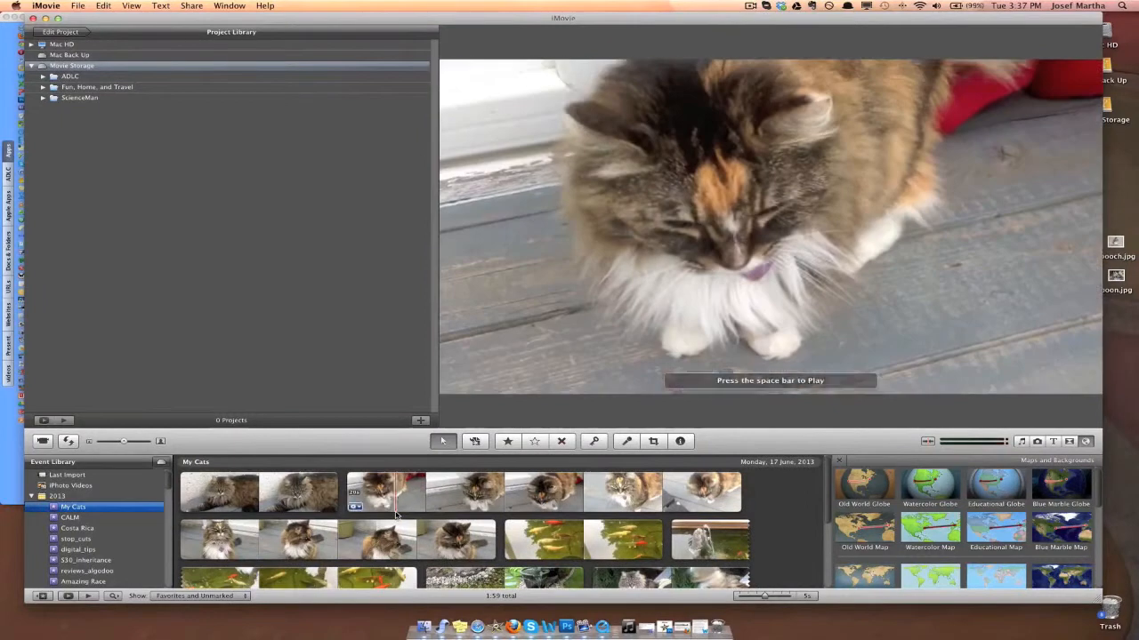
Step: Create a new widescreen (16:9) project named "My Cats" without a theme in Movie Storage
{"action": "left_click", "coordinate": [266, 285]}
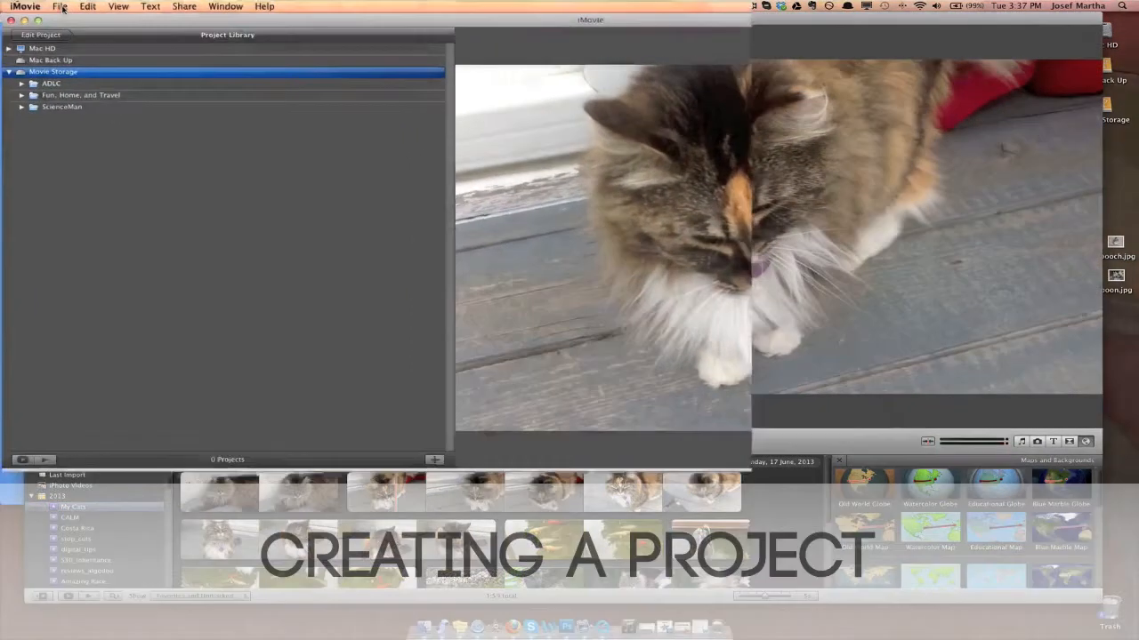
{"action": "left_click", "coordinate": [81, 7]}
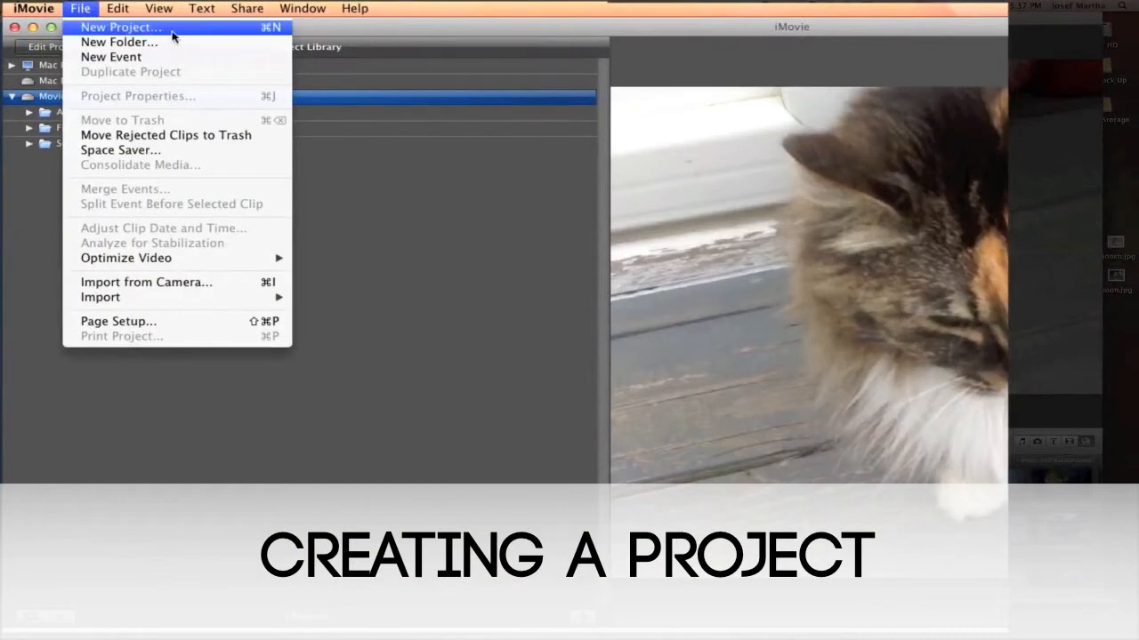
{"action": "left_click", "coordinate": [86, 9]}
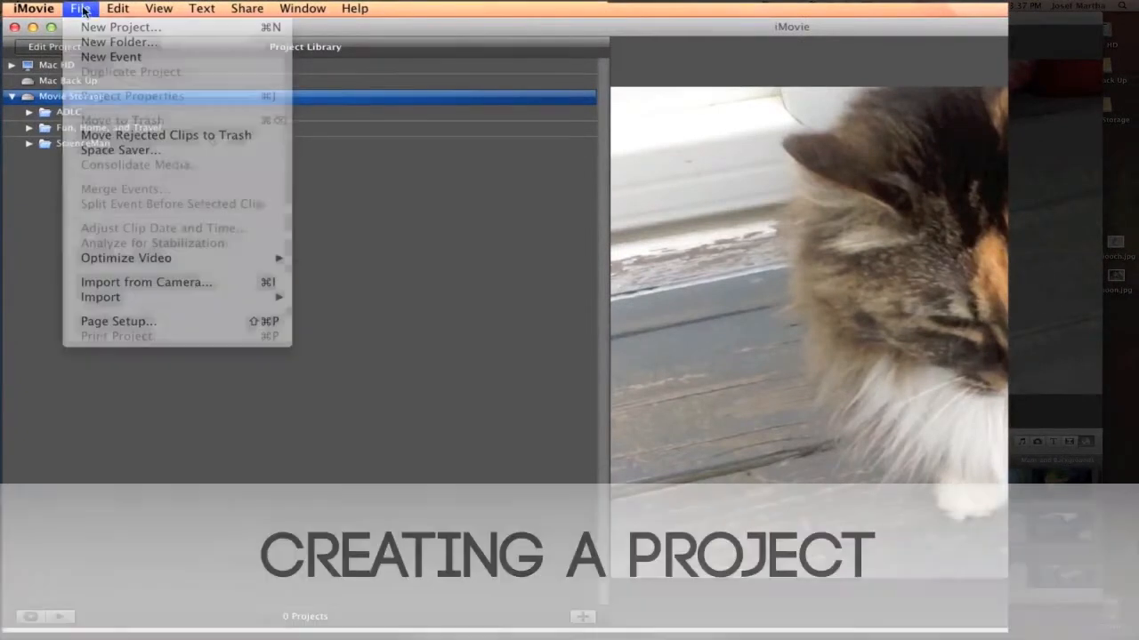
{"action": "left_click", "coordinate": [582, 617]}
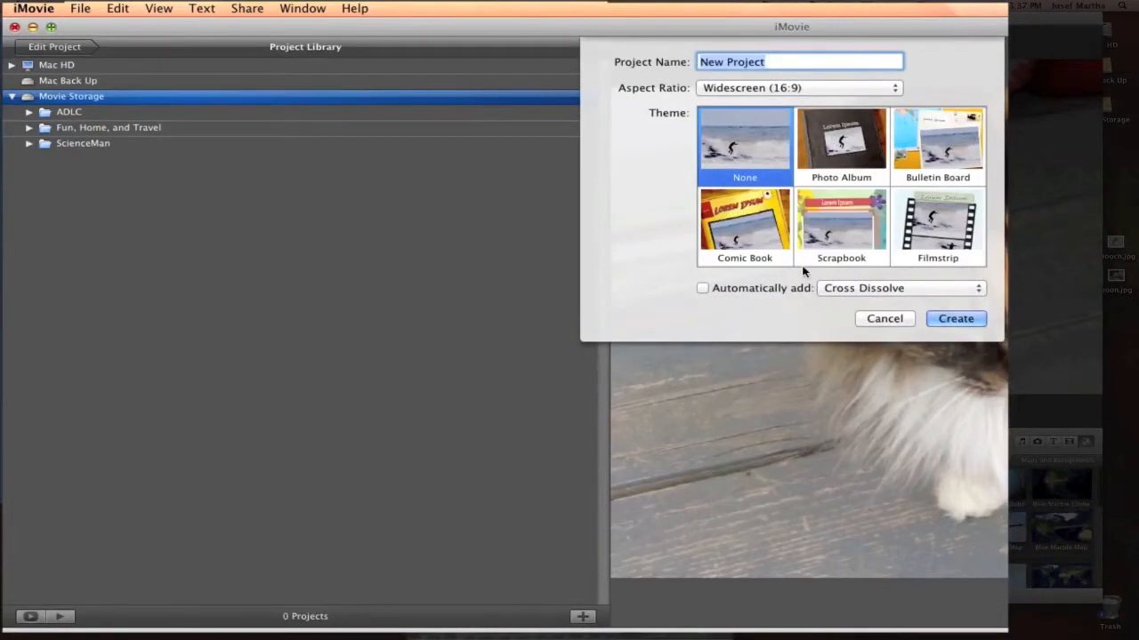
{"action": "type", "text": "My Cats"}
{"action": "key", "text": "Return"}
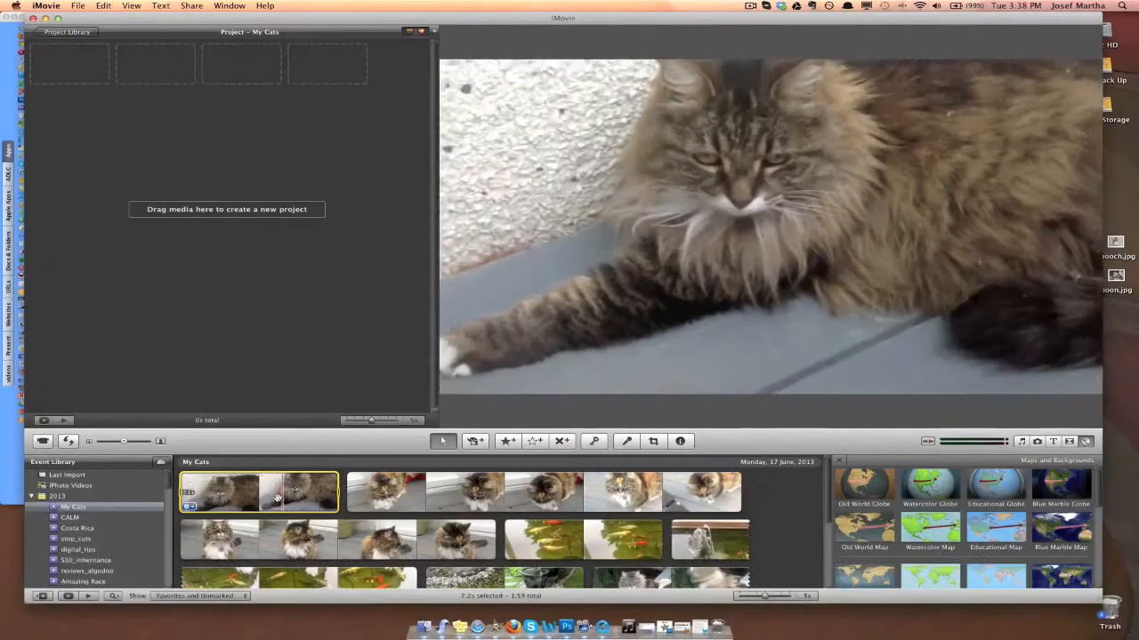
Step: Add the whole first My Cats event clip and about the first 5.5 seconds of the second clip to the project
{"action": "left_click_drag", "start_coordinate": [277, 498], "coordinate": [73, 69]}
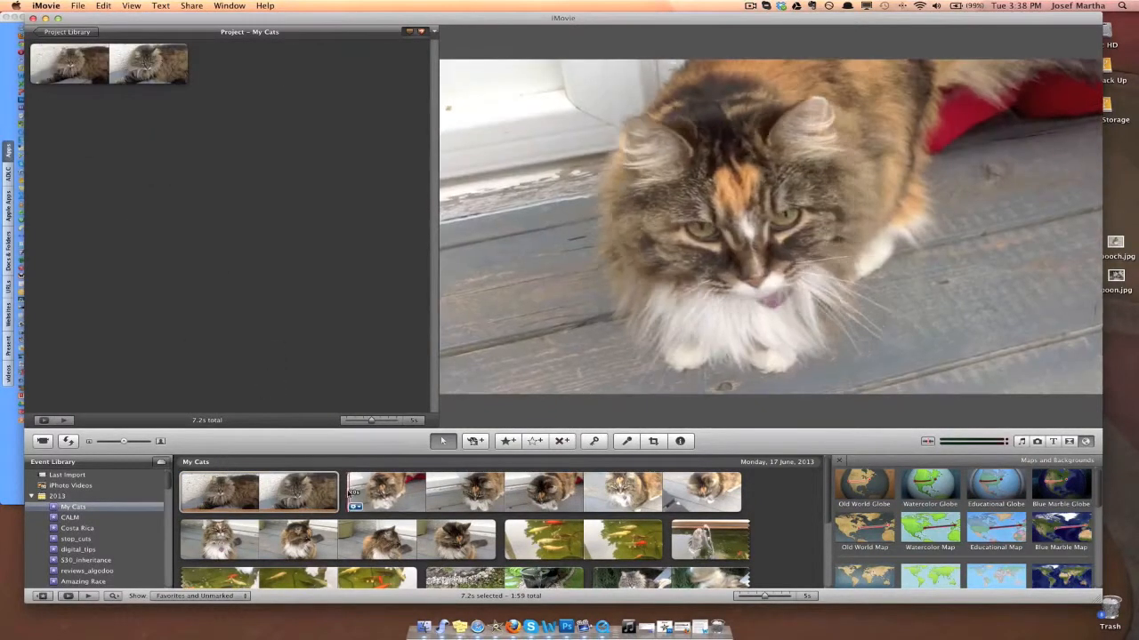
{"action": "left_click_drag", "start_coordinate": [349, 494], "coordinate": [274, 124]}
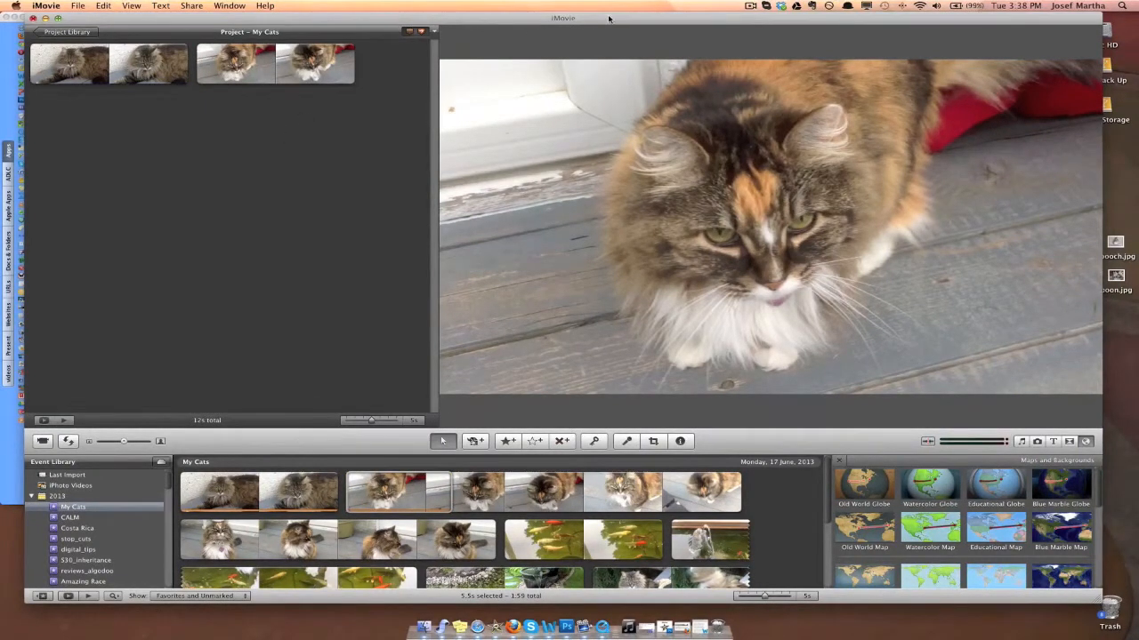
Step: Add the desktop photos spooch.jpg and boon.jpg to the end of the project, after the two video clips
{"action": "left_click_drag", "start_coordinate": [609, 18], "coordinate": [594, 17]}
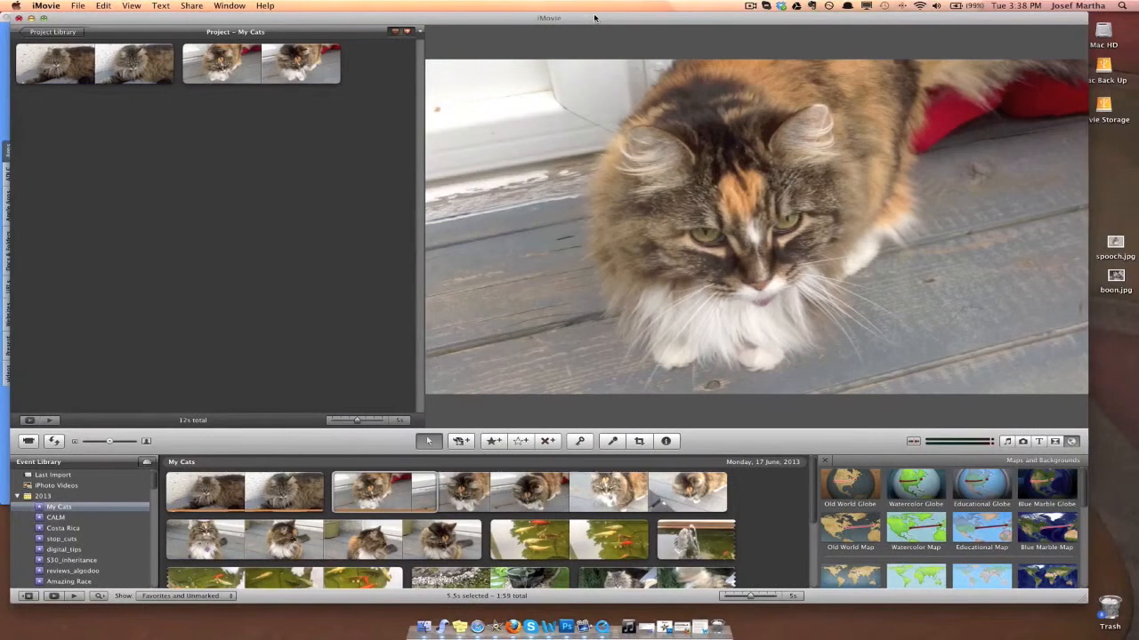
{"action": "left_click", "coordinate": [1118, 247]}
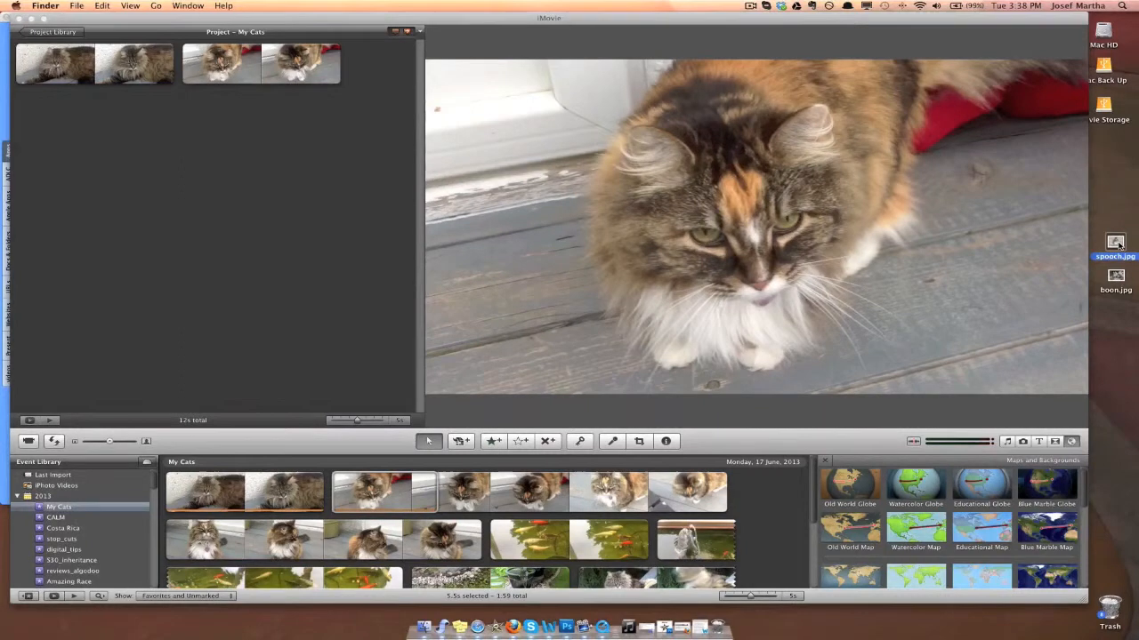
{"action": "left_click_drag", "start_coordinate": [570, 153], "coordinate": [357, 121]}
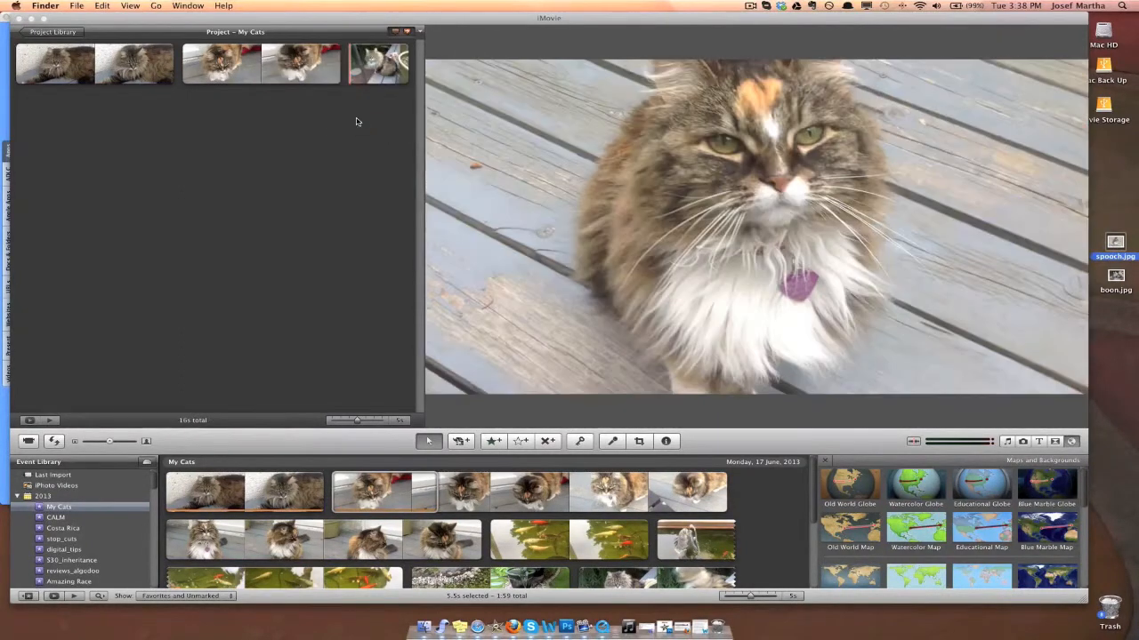
{"action": "left_click", "coordinate": [372, 75]}
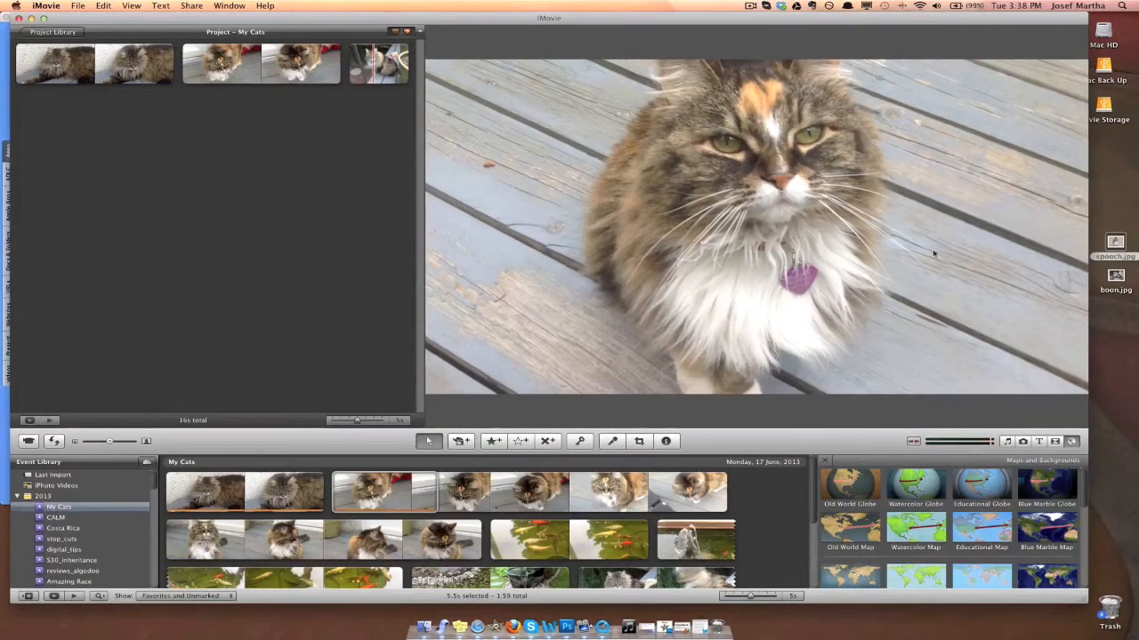
{"action": "left_click", "coordinate": [378, 64]}
{"action": "left_click_drag", "start_coordinate": [1107, 277], "coordinate": [326, 165]}
{"action": "left_click", "coordinate": [185, 154]}
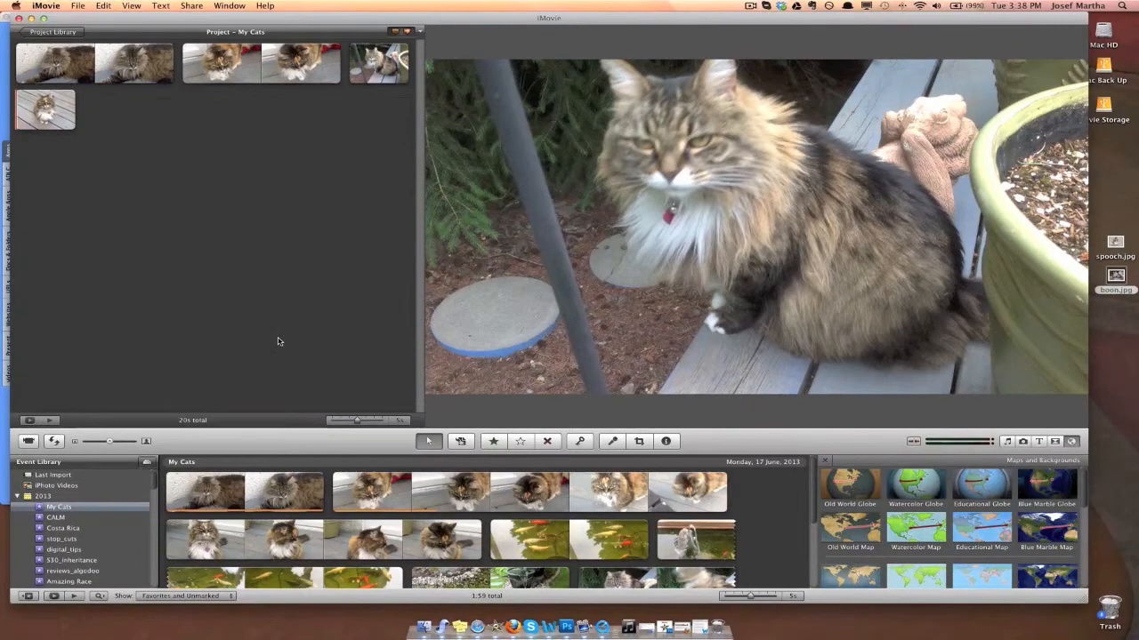
Step: Move the first photo to the start of the project and the second photo between the two video clips
{"action": "left_click", "coordinate": [378, 67]}
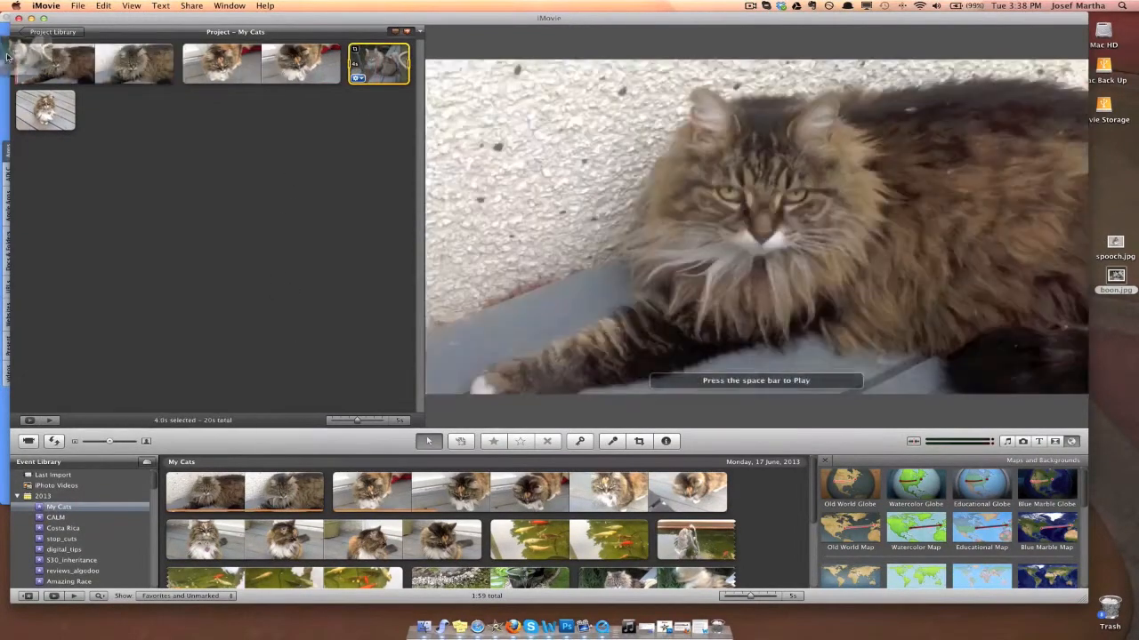
{"action": "left_click_drag", "start_coordinate": [23, 60], "coordinate": [22, 63]}
{"action": "left_click", "coordinate": [42, 111]}
{"action": "left_click_drag", "start_coordinate": [42, 112], "coordinate": [244, 87]}
{"action": "left_click", "coordinate": [243, 115]}
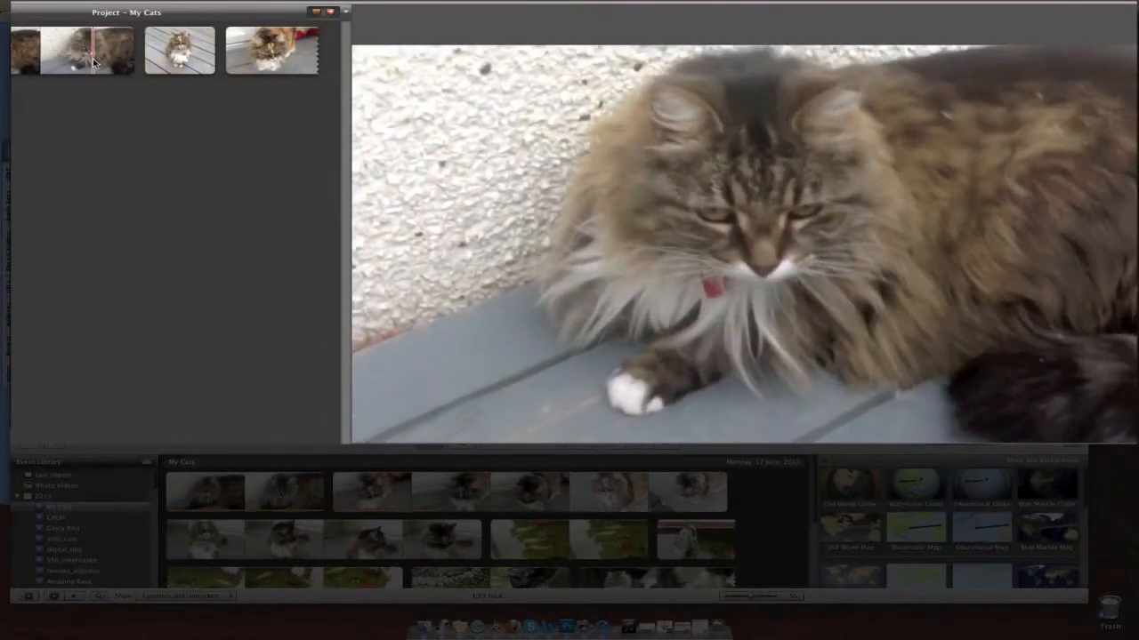
Step: Trim the tail end of the project's first video clip, just before the second photo
{"action": "left_click", "coordinate": [96, 60]}
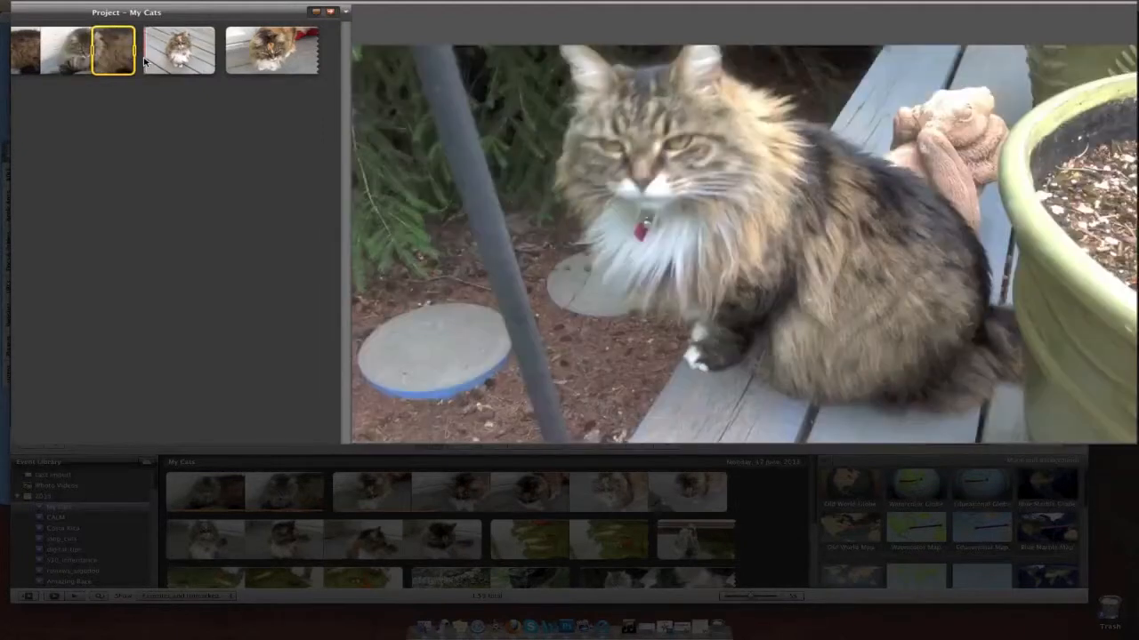
{"action": "left_click", "coordinate": [142, 61]}
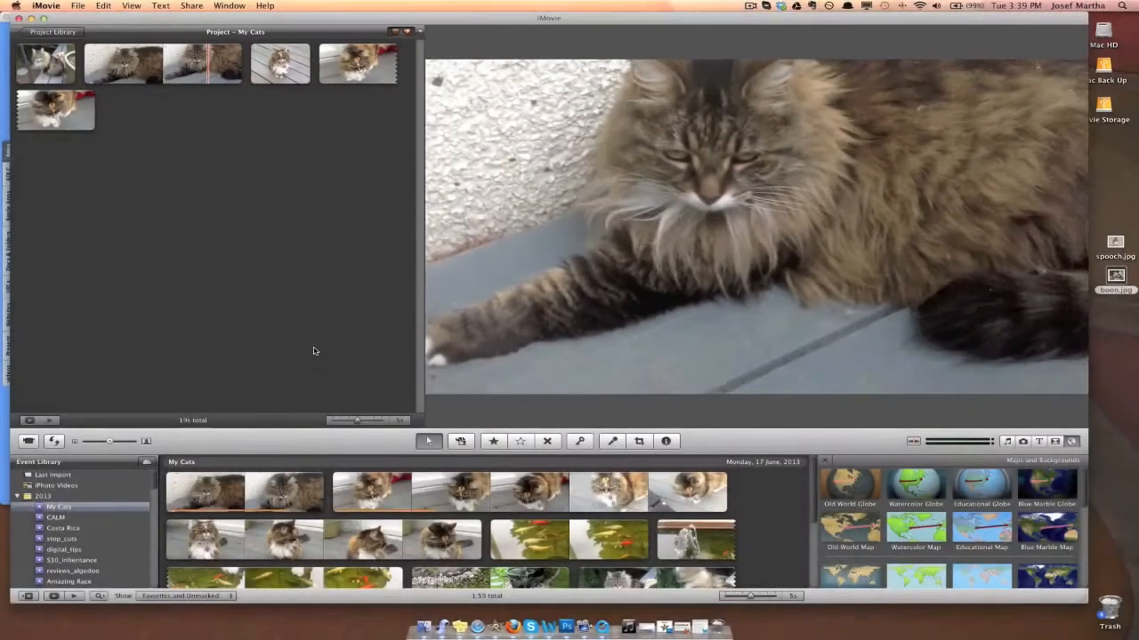
Step: Look through the music and sound effects, photo, title and transition collections available for the project
{"action": "scroll", "coordinate": [407, 521], "scroll_direction": "down", "scroll_amount": 2}
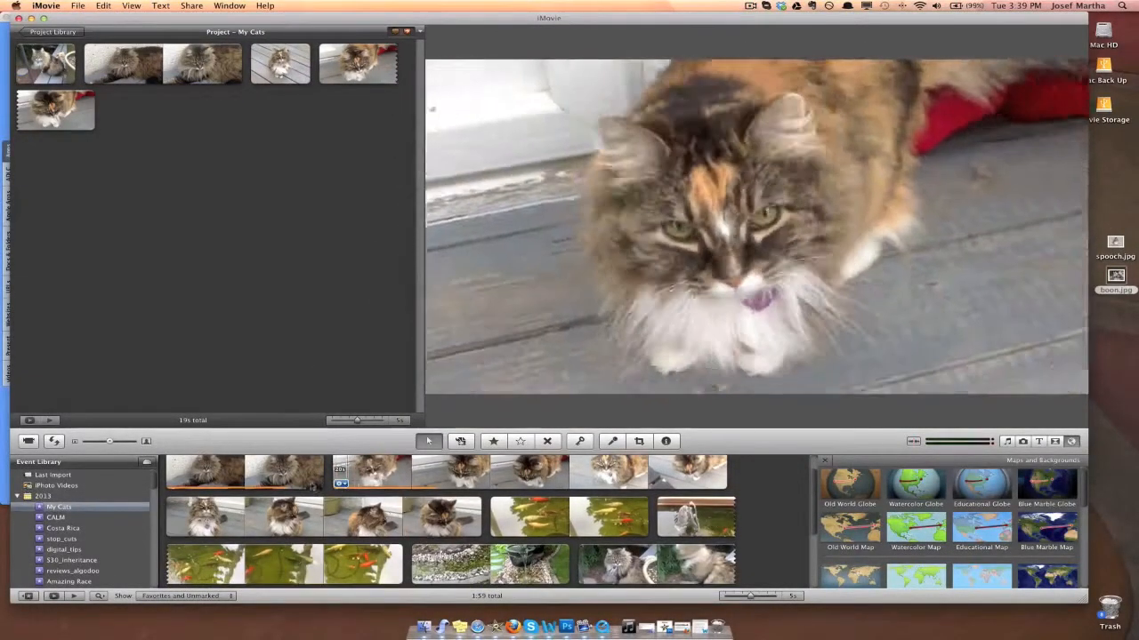
{"action": "scroll", "coordinate": [274, 480], "scroll_direction": "up", "scroll_amount": 1}
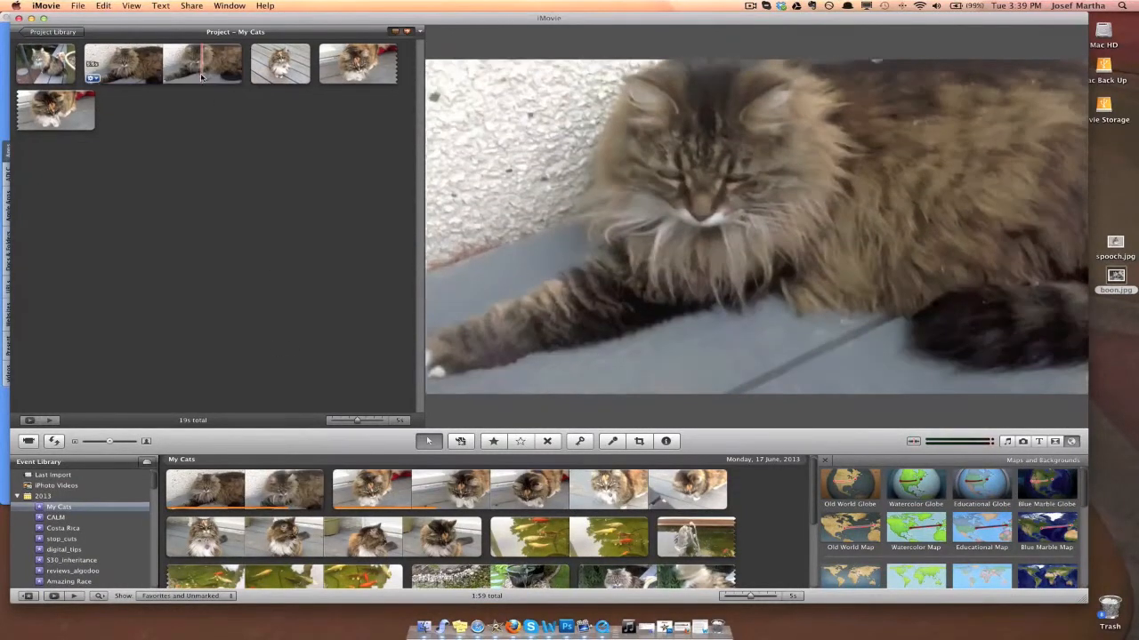
{"action": "left_click", "coordinate": [1008, 442]}
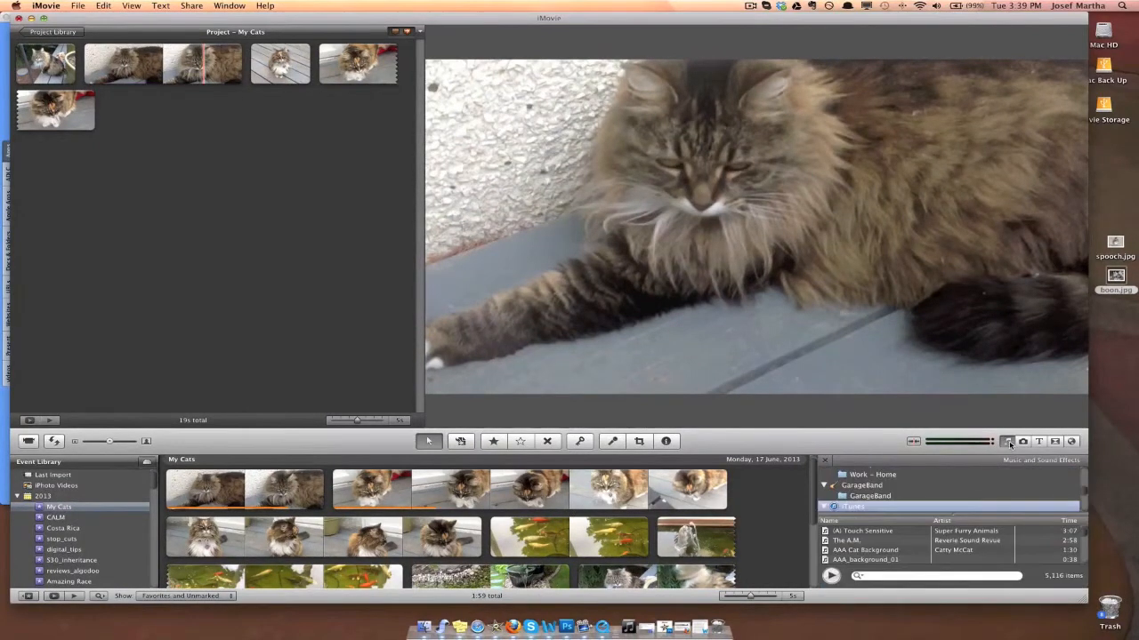
{"action": "left_click", "coordinate": [1022, 442]}
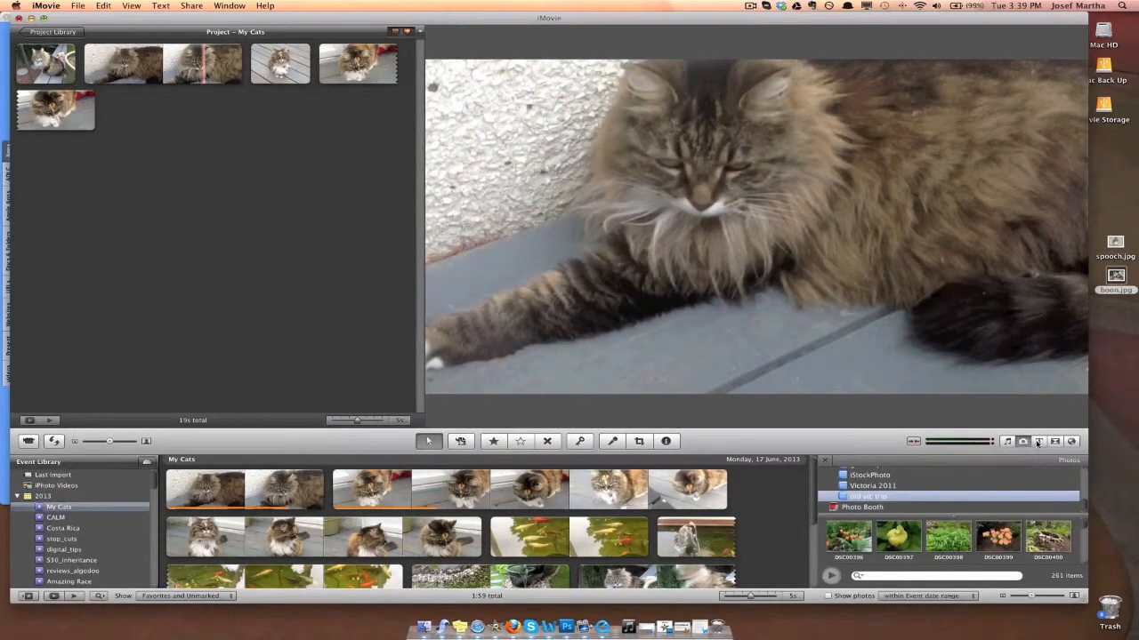
{"action": "left_click", "coordinate": [1038, 442]}
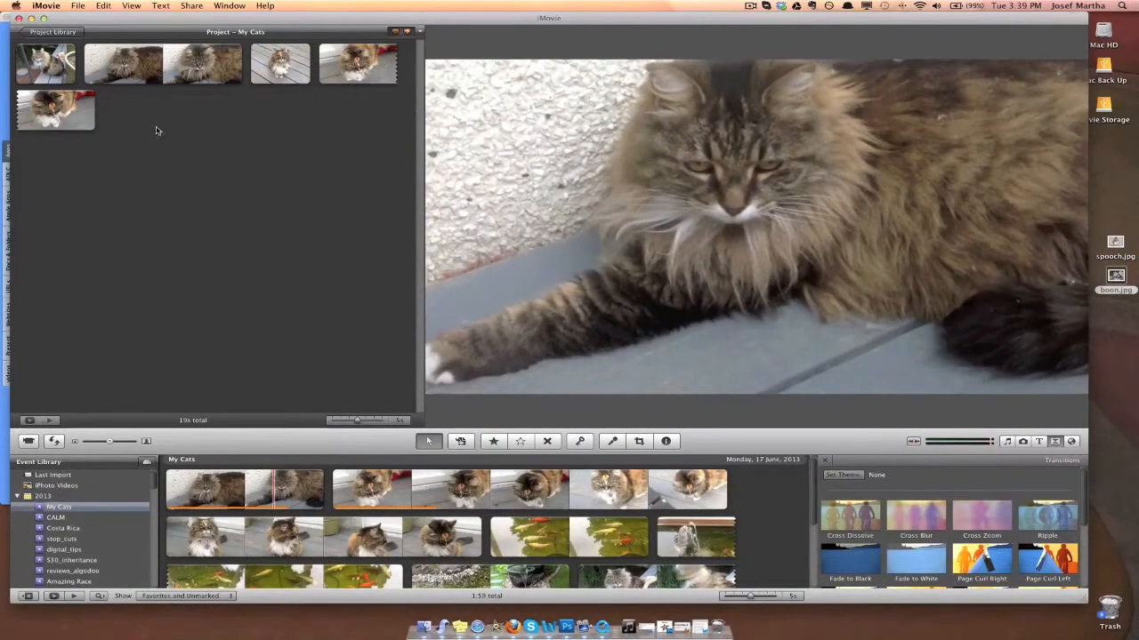
Step: Examine the editing commands offered for the project's first video clip
{"action": "left_click", "coordinate": [187, 73]}
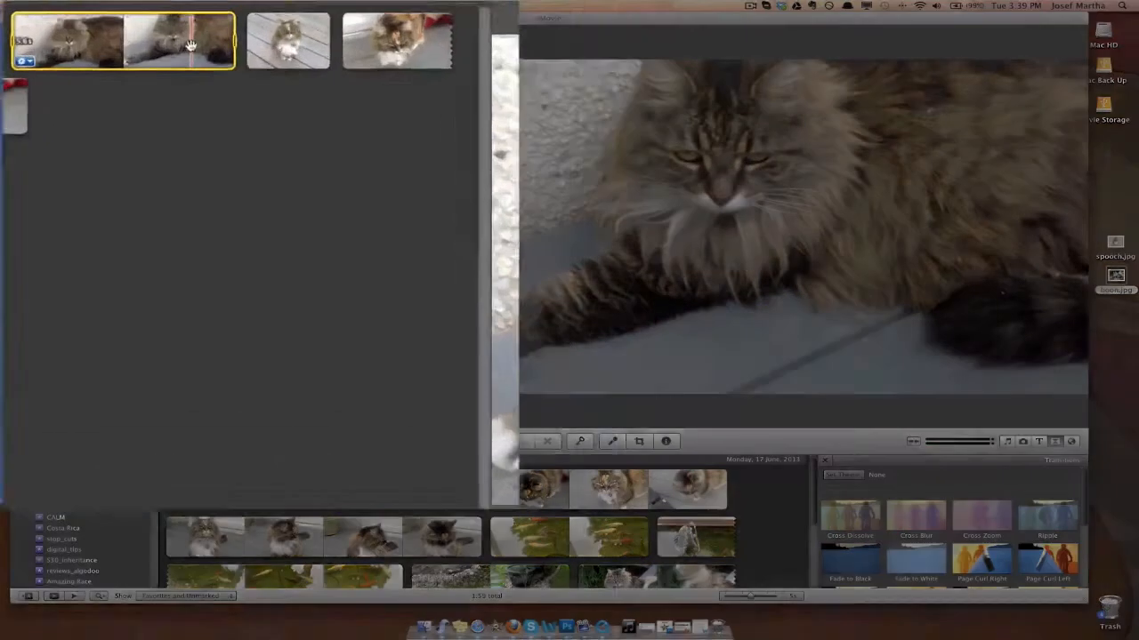
{"action": "right_click", "coordinate": [211, 69]}
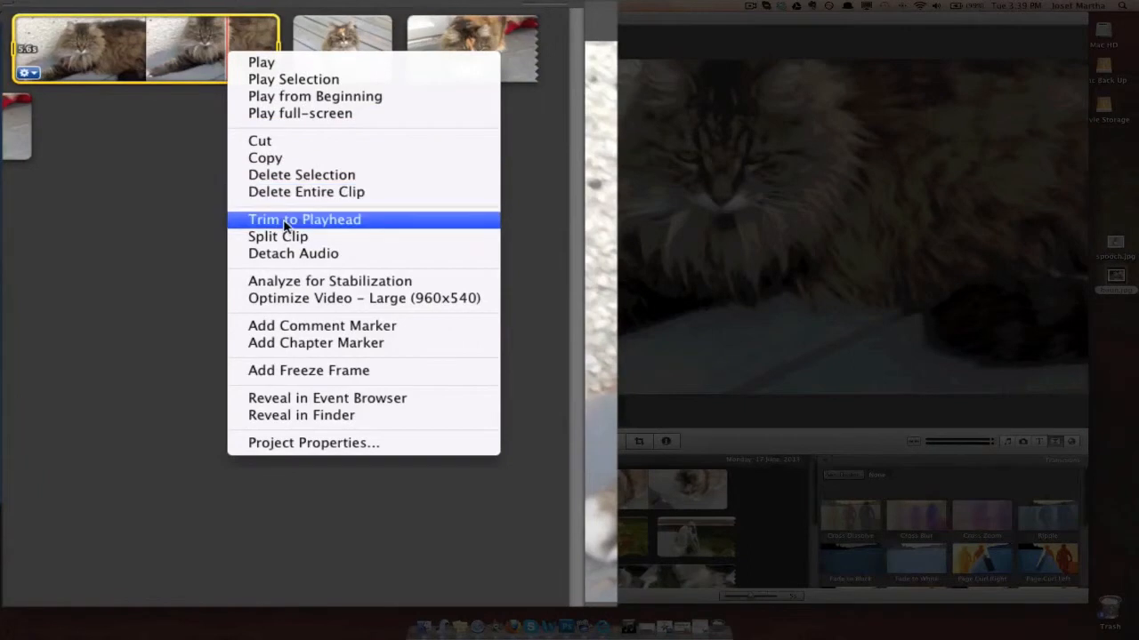
{"action": "left_click", "coordinate": [399, 382]}
{"action": "left_click", "coordinate": [114, 177]}
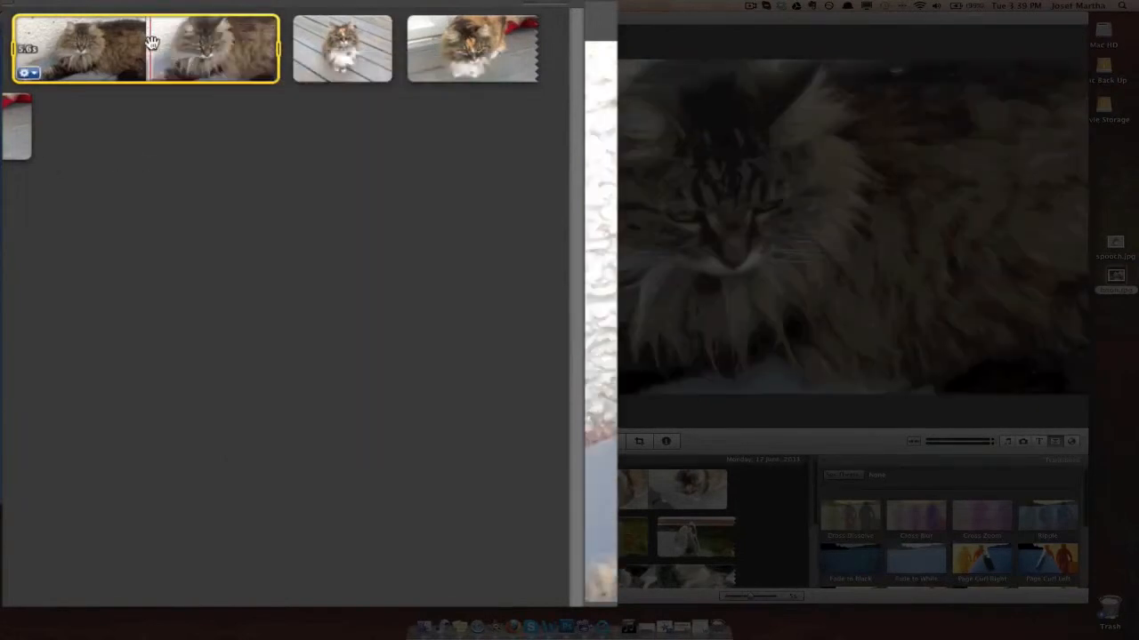
Step: Open the inspector for the first video clip and examine its speed settings, video adjustments and video effects
{"action": "double_click", "coordinate": [150, 43]}
{"action": "left_click_drag", "start_coordinate": [300, 218], "coordinate": [279, 191]}
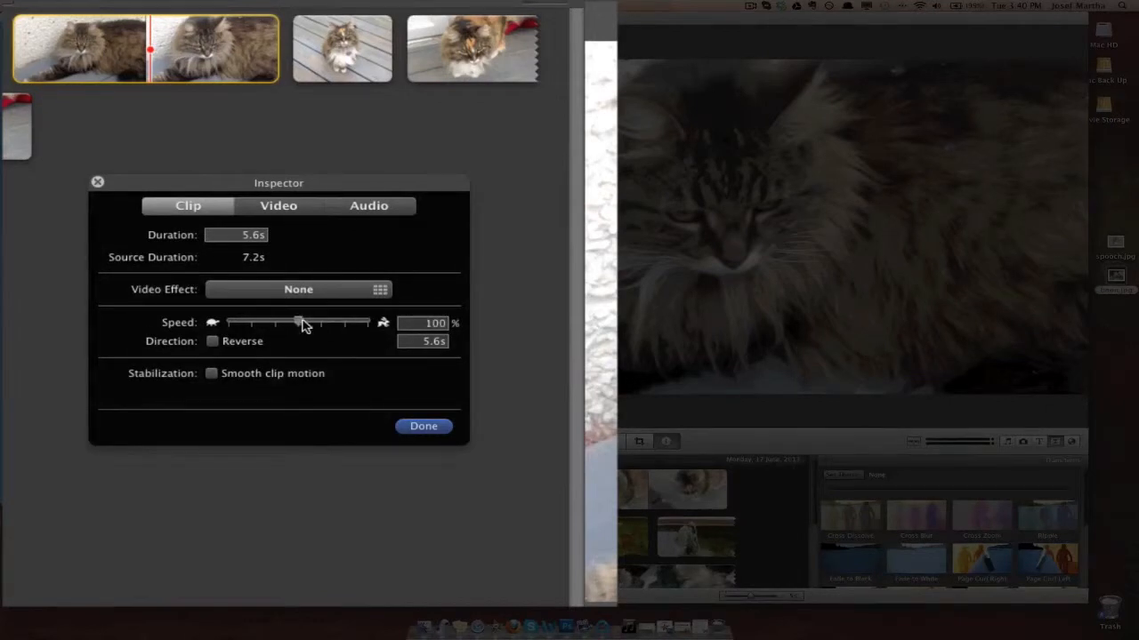
{"action": "left_click", "coordinate": [286, 211]}
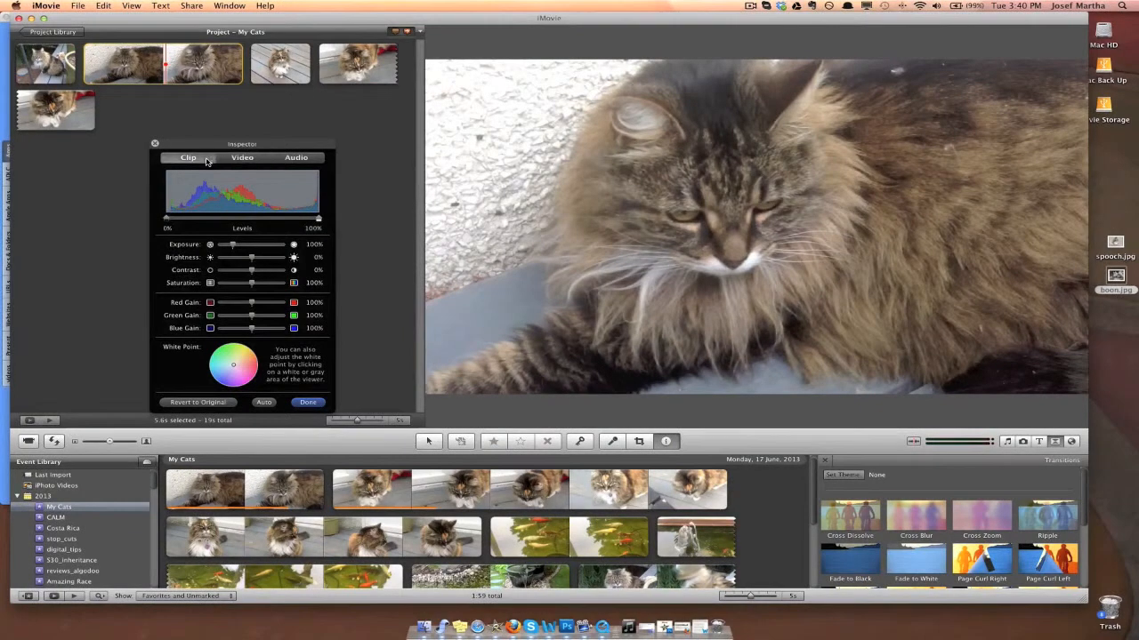
{"action": "left_click", "coordinate": [188, 157]}
{"action": "left_click", "coordinate": [297, 208]}
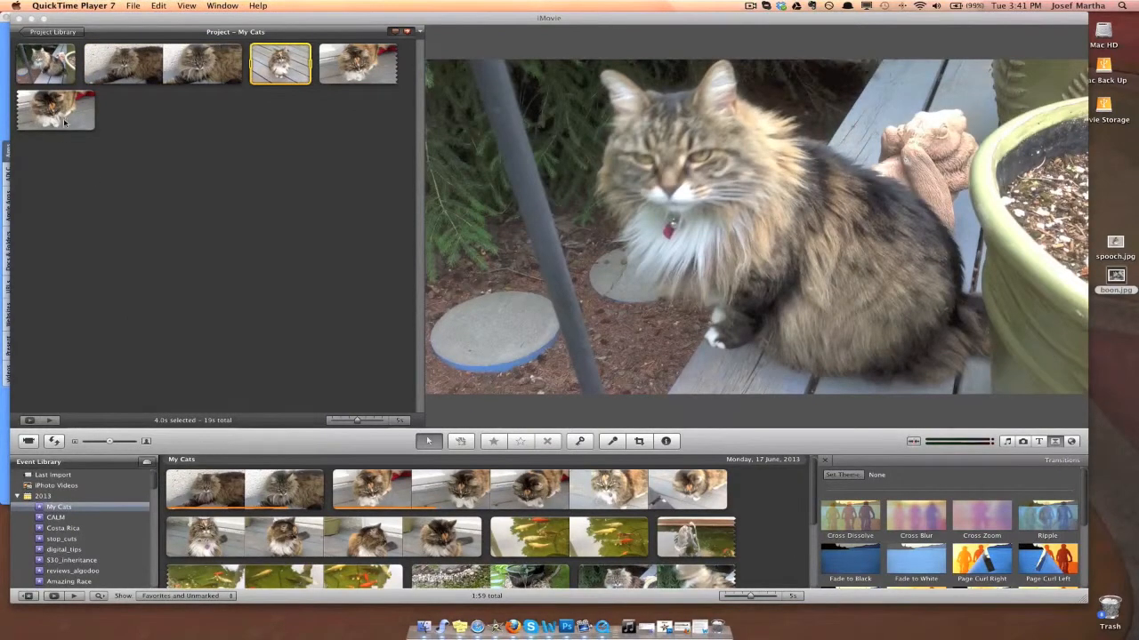
Step: Open the Ken Burns settings of the project's first photo and enlarge the Start frame to the photo's full width
{"action": "left_click", "coordinate": [204, 105]}
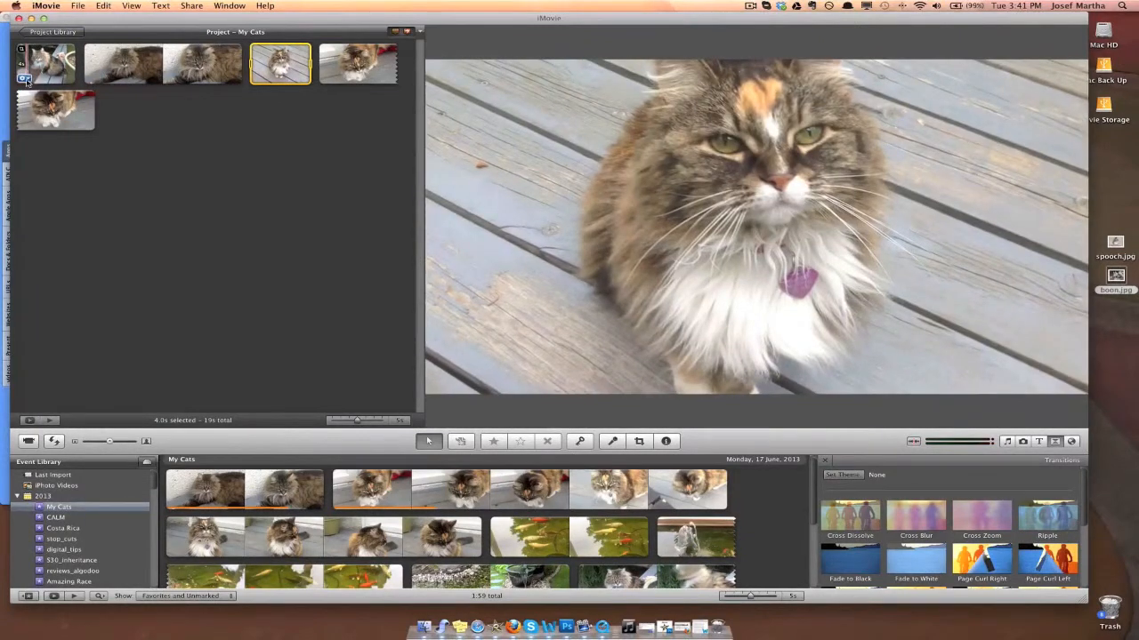
{"action": "left_click", "coordinate": [25, 79]}
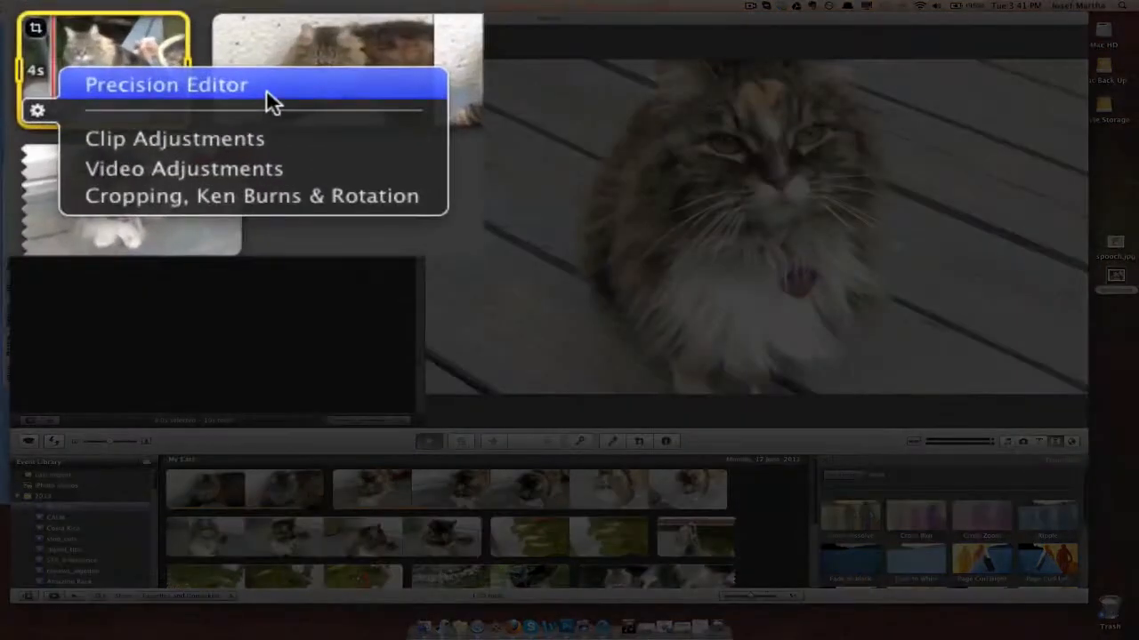
{"action": "left_click", "coordinate": [345, 192]}
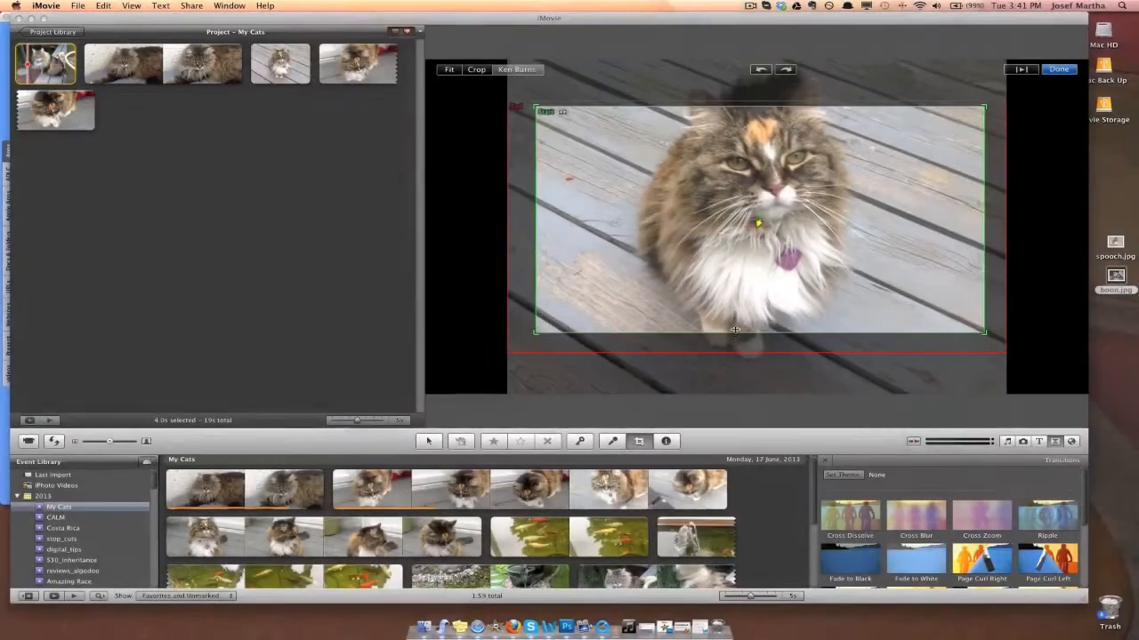
{"action": "left_click_drag", "start_coordinate": [751, 347], "coordinate": [751, 327]}
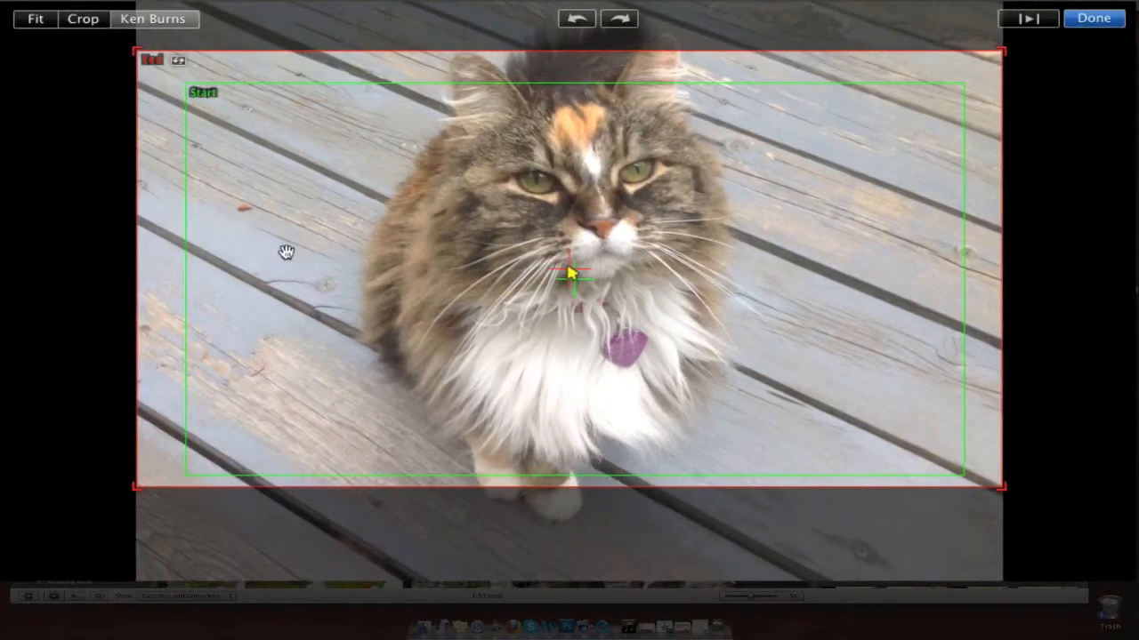
{"action": "left_click", "coordinate": [286, 251]}
{"action": "left_click_drag", "start_coordinate": [190, 83], "coordinate": [97, 27]}
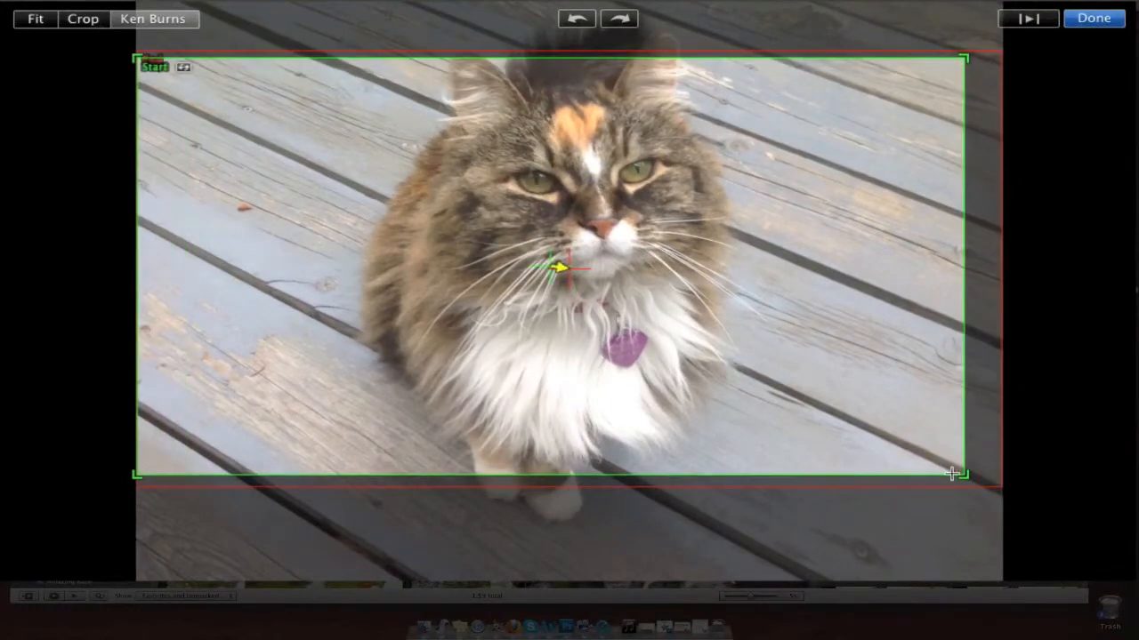
{"action": "left_click_drag", "start_coordinate": [971, 477], "coordinate": [1059, 506]}
{"action": "mouse_move", "coordinate": [947, 466]}
{"action": "left_mouse_down"}
{"action": "mouse_move", "coordinate": [943, 439]}
{"action": "mouse_move", "coordinate": [942, 453]}
{"action": "left_mouse_up"}
Step: Shrink the Ken Burns End frame toward the cat's face and apply the effect to the first photo
{"action": "left_click", "coordinate": [891, 476]}
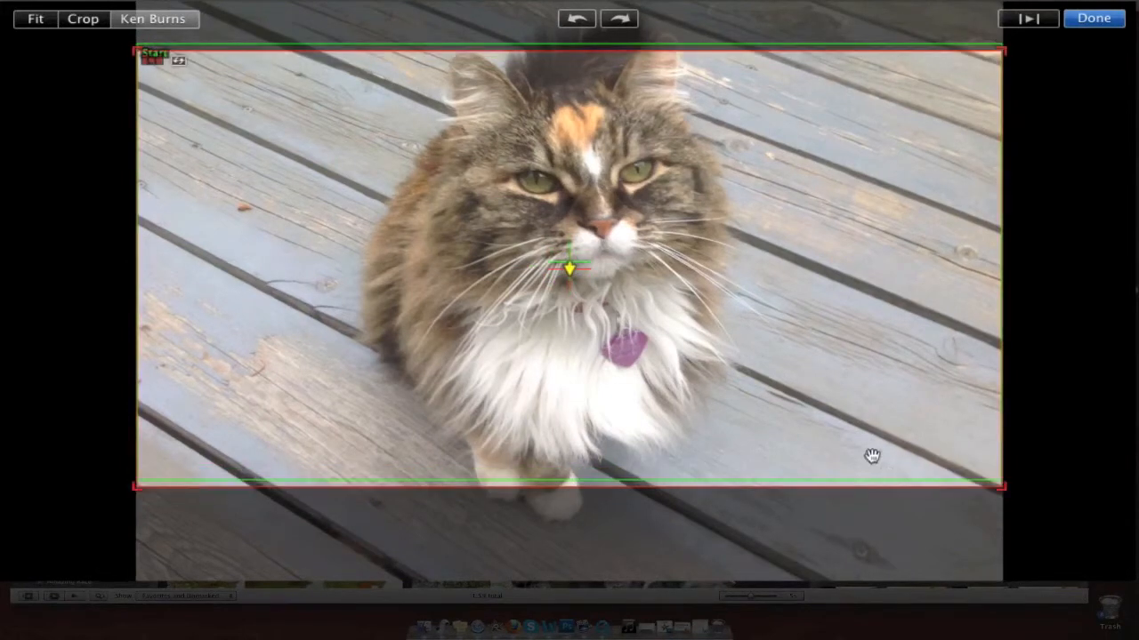
{"action": "left_click_drag", "start_coordinate": [136, 51], "coordinate": [353, 160]}
{"action": "left_click_drag", "start_coordinate": [722, 409], "coordinate": [597, 291]}
{"action": "left_click", "coordinate": [1112, 21]}
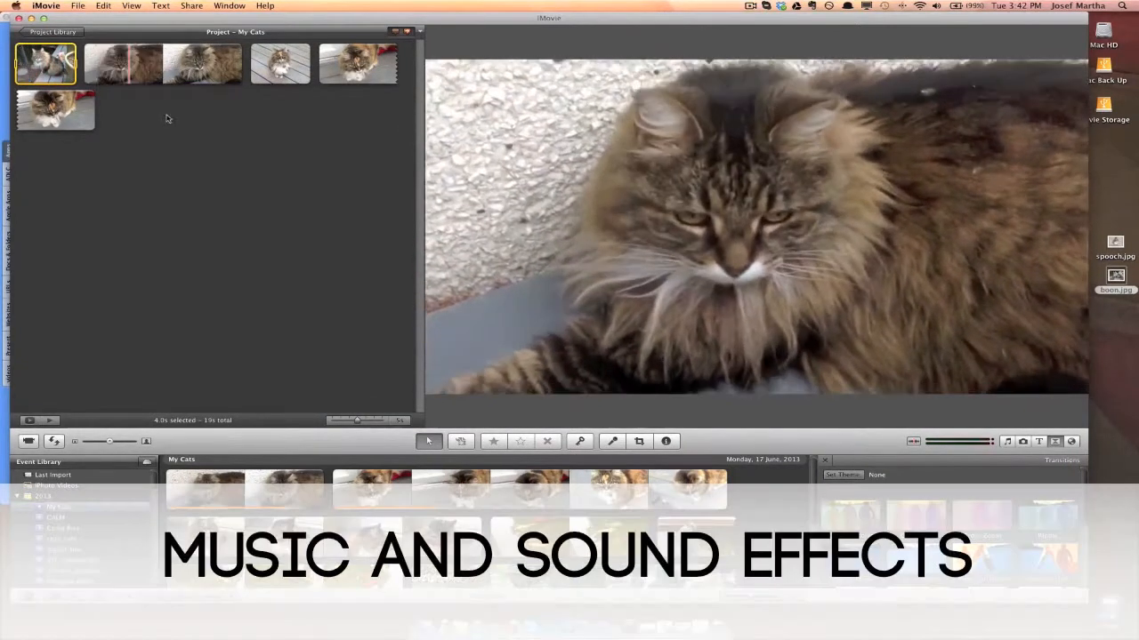
Step: Browse the iTunes tracks and the iMovie, iLife and GarageBand folders in the music and sound effects library
{"action": "left_click", "coordinate": [1008, 441]}
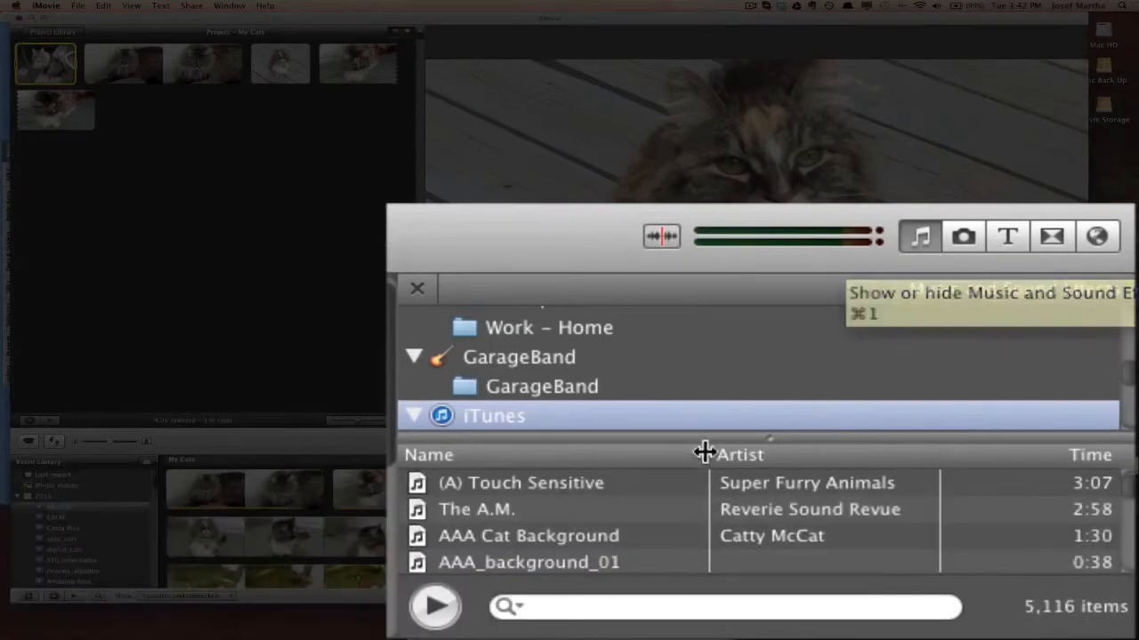
{"action": "scroll", "coordinate": [671, 478], "scroll_direction": "down", "scroll_amount": 3}
{"action": "scroll", "coordinate": [608, 489], "scroll_direction": "down", "scroll_amount": 5}
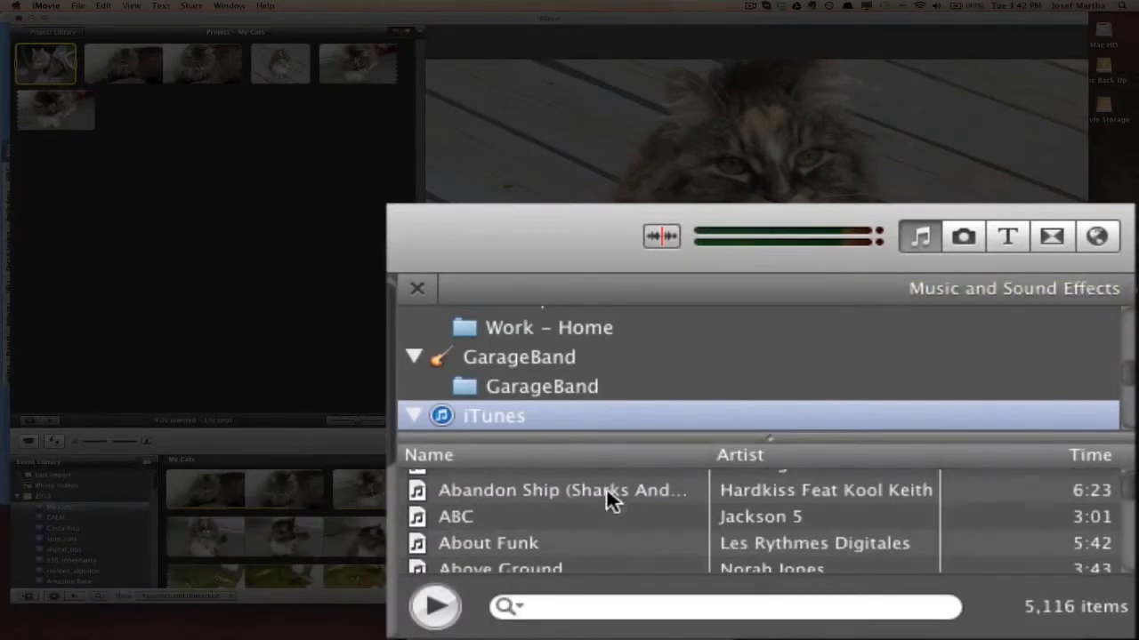
{"action": "scroll", "coordinate": [614, 499], "scroll_direction": "down", "scroll_amount": 6}
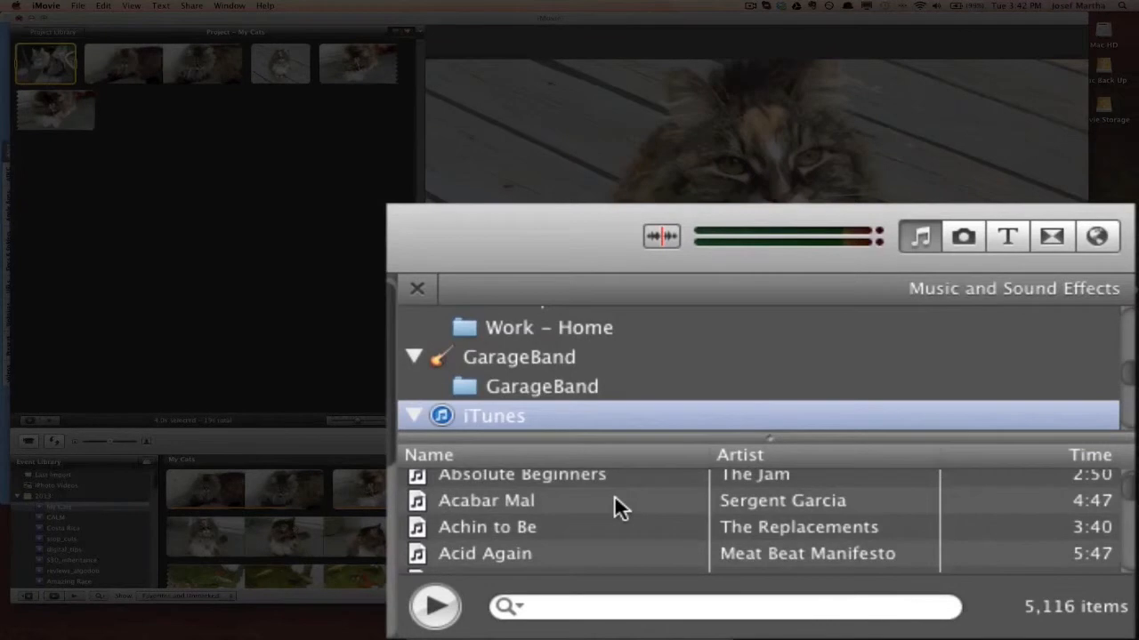
{"action": "scroll", "coordinate": [614, 498], "scroll_direction": "up", "scroll_amount": 8}
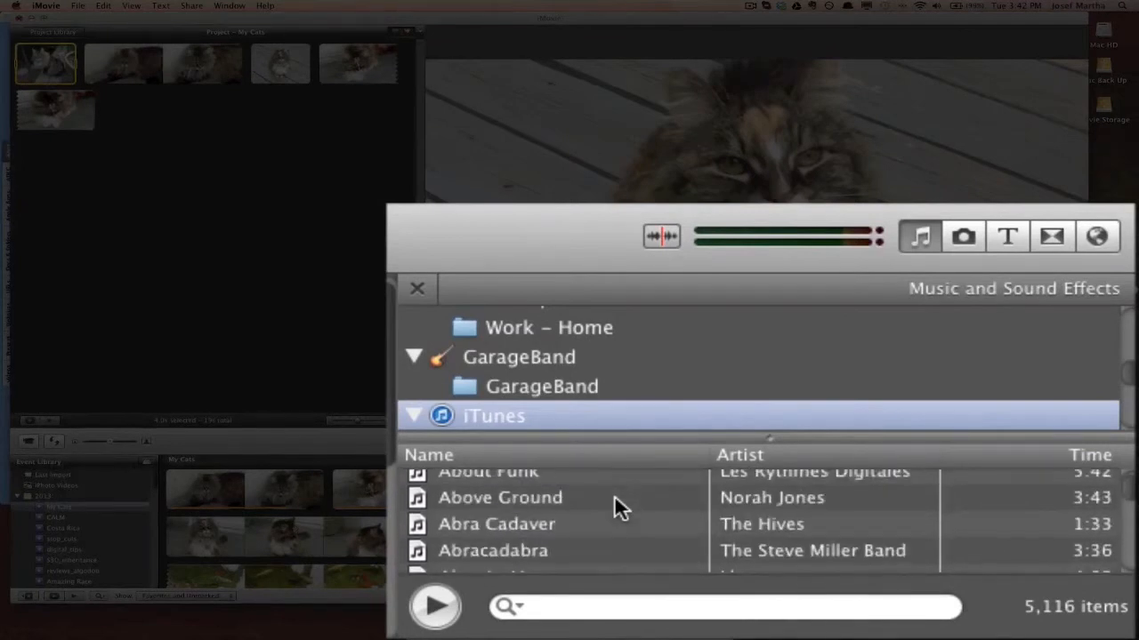
{"action": "scroll", "coordinate": [613, 507], "scroll_direction": "up", "scroll_amount": 6}
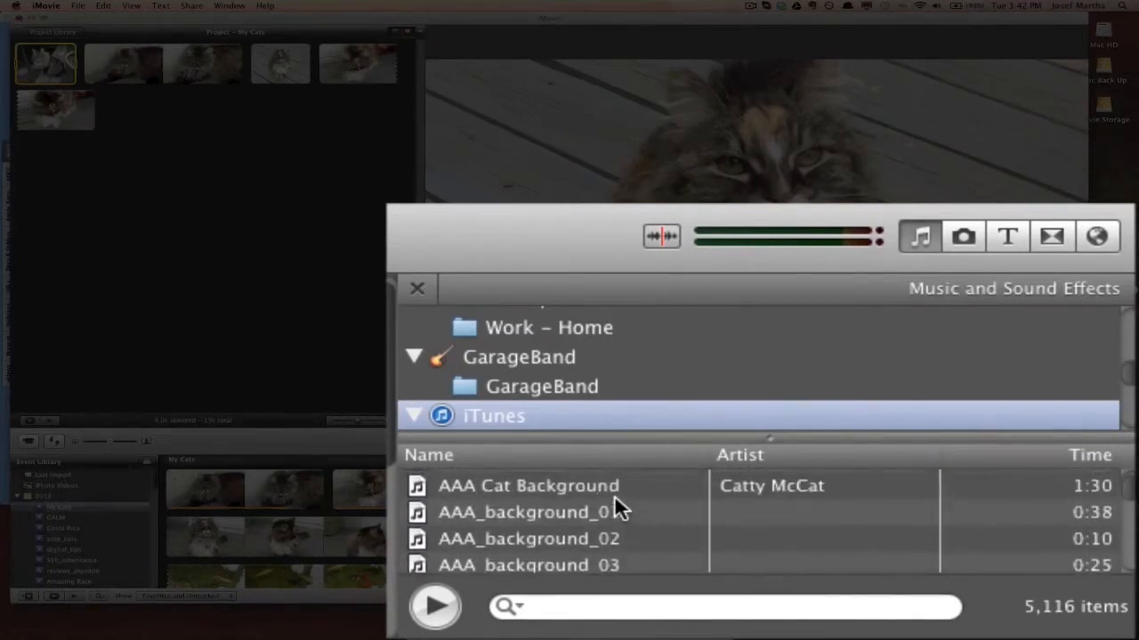
{"action": "scroll", "coordinate": [620, 509], "scroll_direction": "down", "scroll_amount": 7}
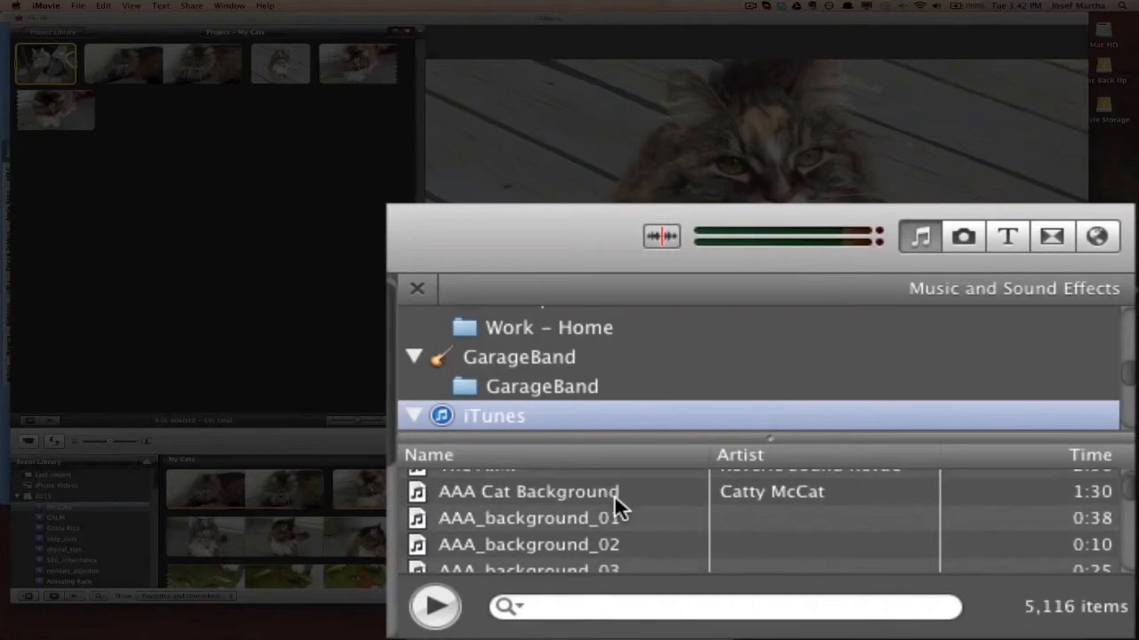
{"action": "scroll", "coordinate": [639, 516], "scroll_direction": "down", "scroll_amount": 5}
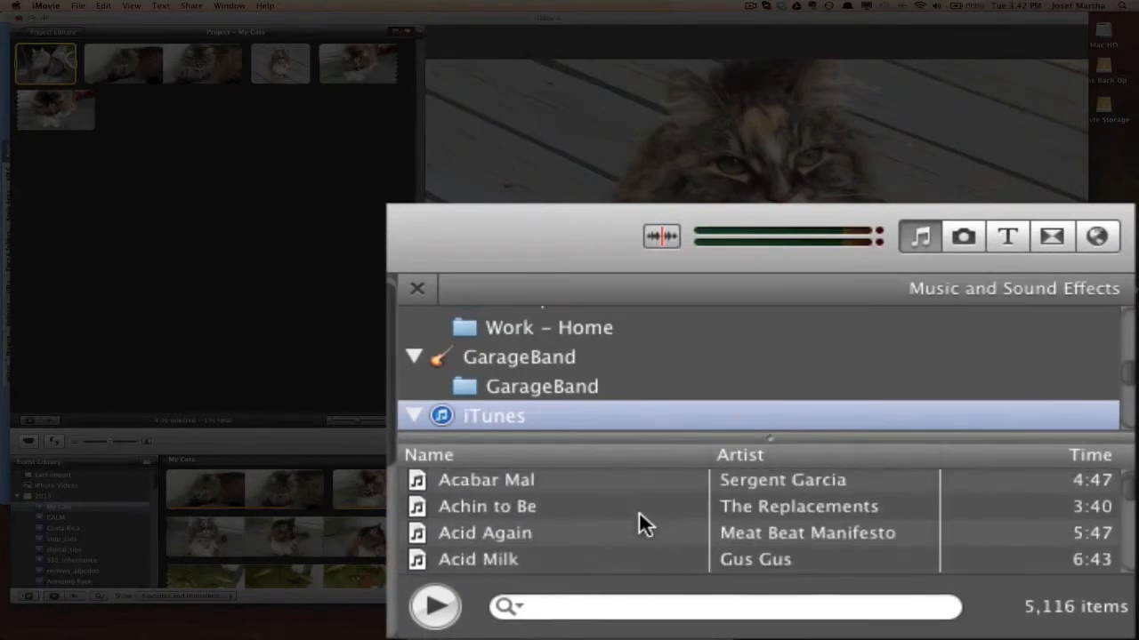
{"action": "scroll", "coordinate": [612, 365], "scroll_direction": "up", "scroll_amount": 3}
{"action": "scroll", "coordinate": [610, 358], "scroll_direction": "up", "scroll_amount": 8}
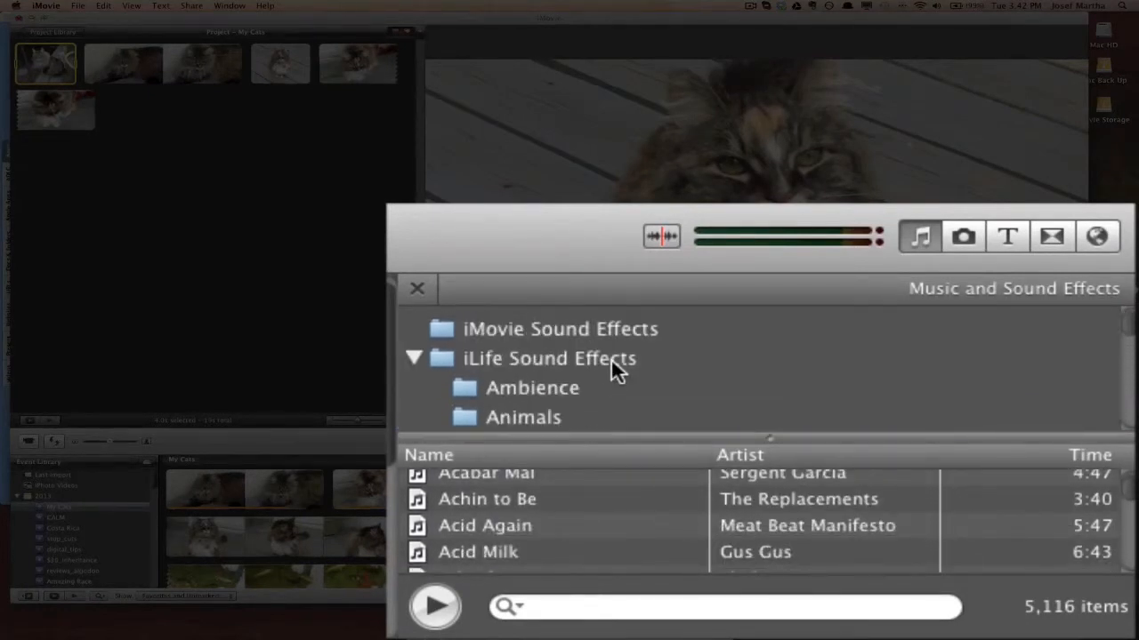
{"action": "scroll", "coordinate": [575, 350], "scroll_direction": "down", "scroll_amount": 10}
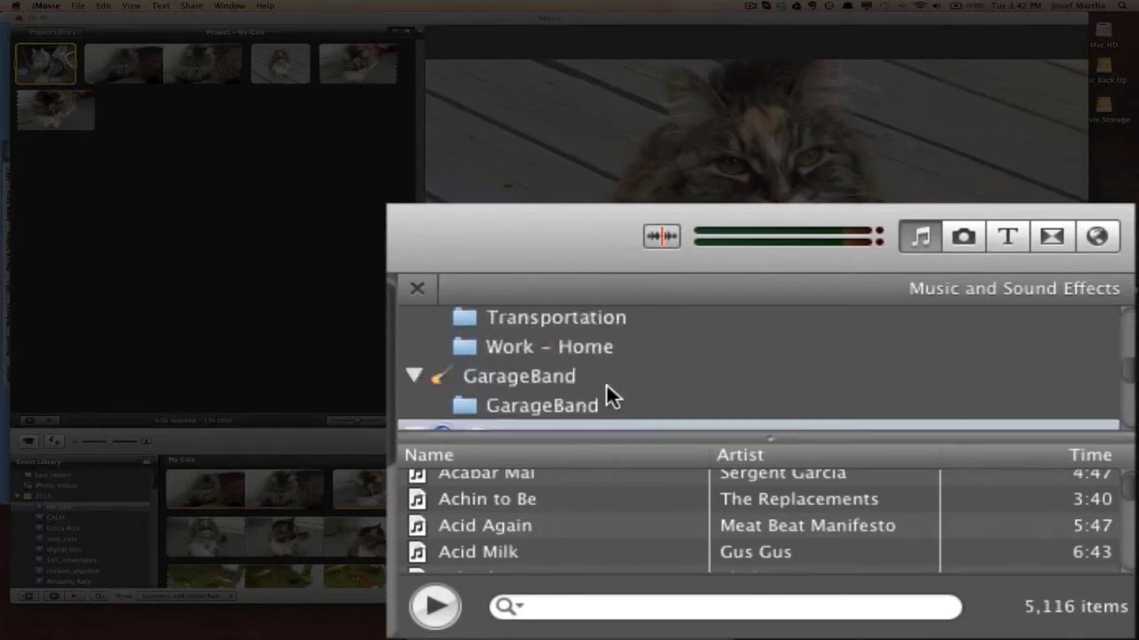
Step: Add the iTunes track AAA Cat Background as music attached partway into the project's first video clip
{"action": "left_click", "coordinate": [540, 365]}
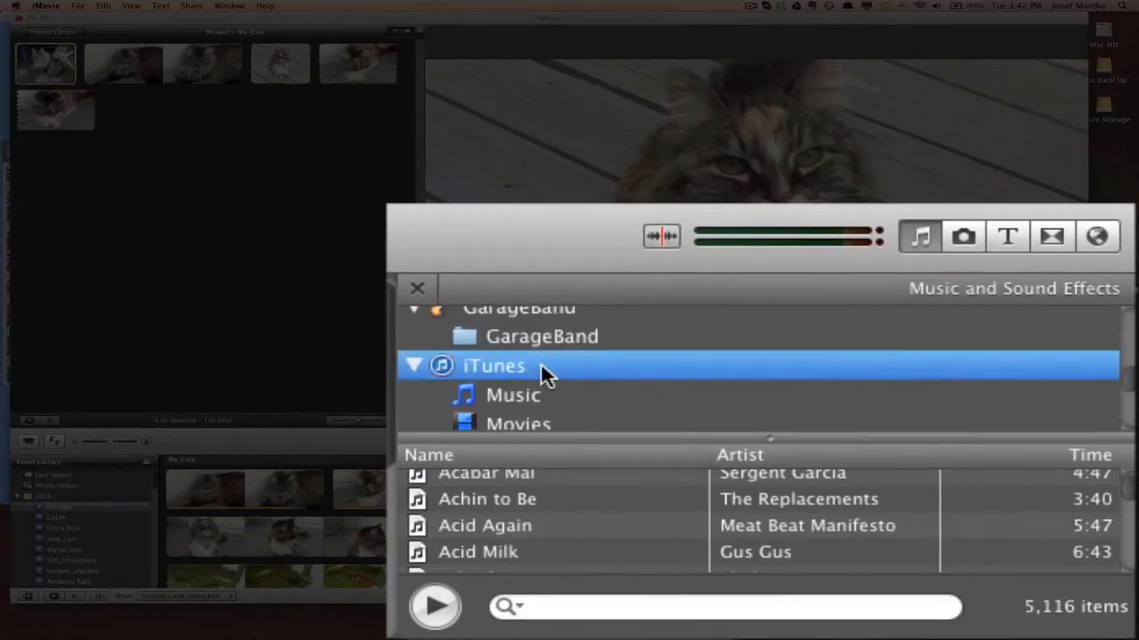
{"action": "scroll", "coordinate": [551, 498], "scroll_direction": "down", "scroll_amount": 1}
{"action": "scroll", "coordinate": [556, 500], "scroll_direction": "up", "scroll_amount": 10}
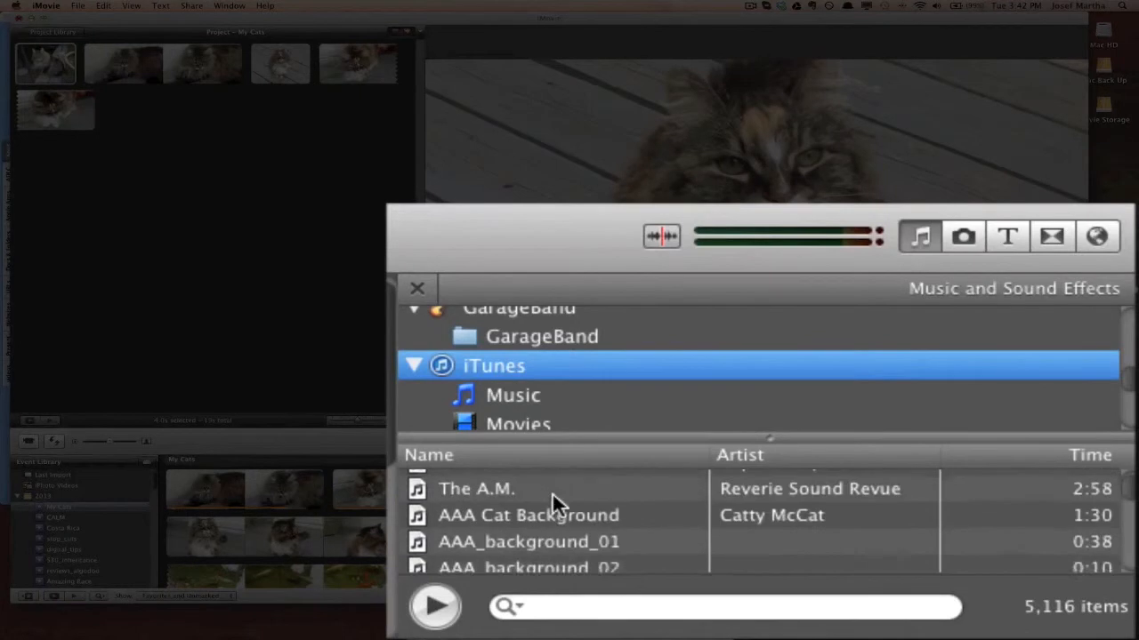
{"action": "left_click", "coordinate": [557, 533]}
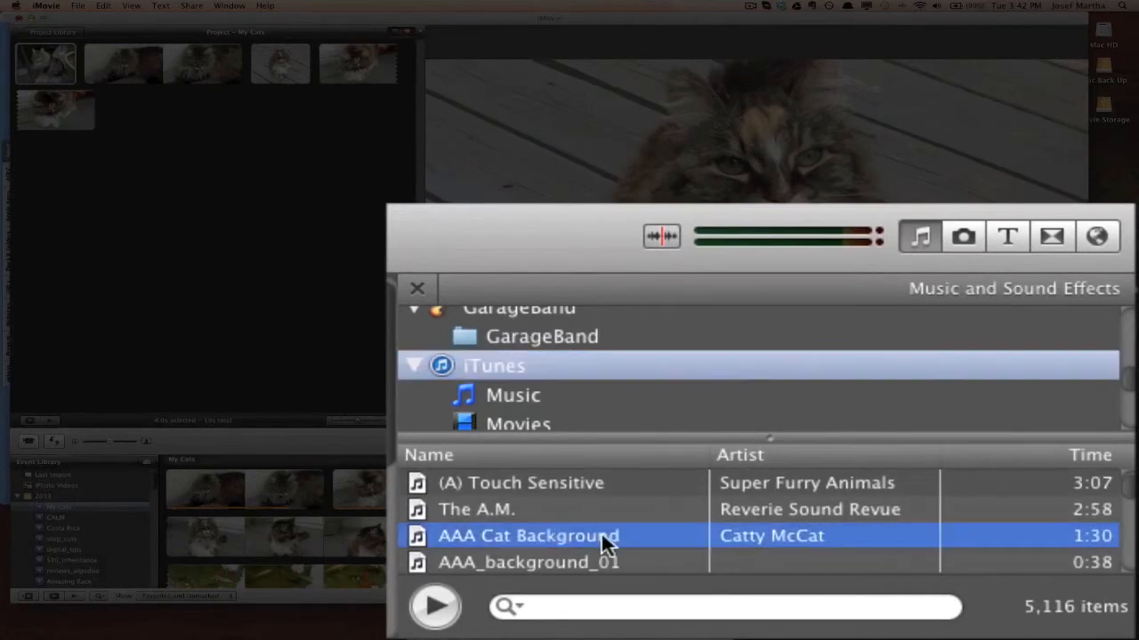
{"action": "left_click_drag", "start_coordinate": [604, 539], "coordinate": [263, 239]}
{"action": "left_click_drag", "start_coordinate": [412, 339], "coordinate": [396, 337]}
{"action": "left_click_drag", "start_coordinate": [347, 289], "coordinate": [249, 194]}
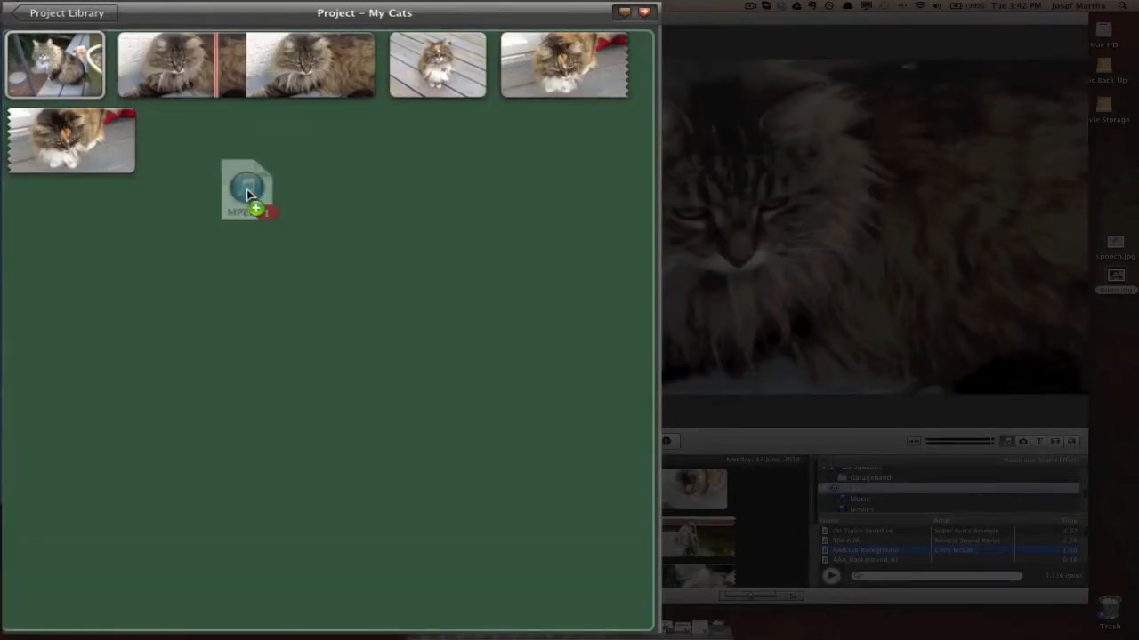
{"action": "left_click_drag", "start_coordinate": [249, 195], "coordinate": [166, 71]}
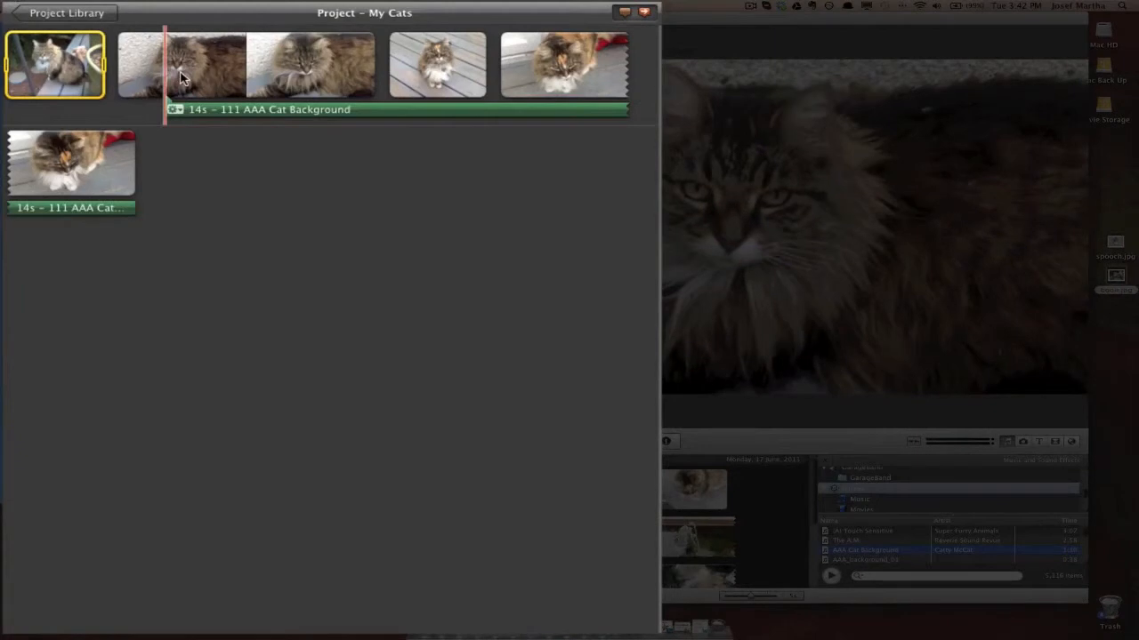
Step: Move the music's start to the beginning of the first video clip and trim it to 5.5 s at that clip's end
{"action": "left_click_drag", "start_coordinate": [279, 109], "coordinate": [239, 110]}
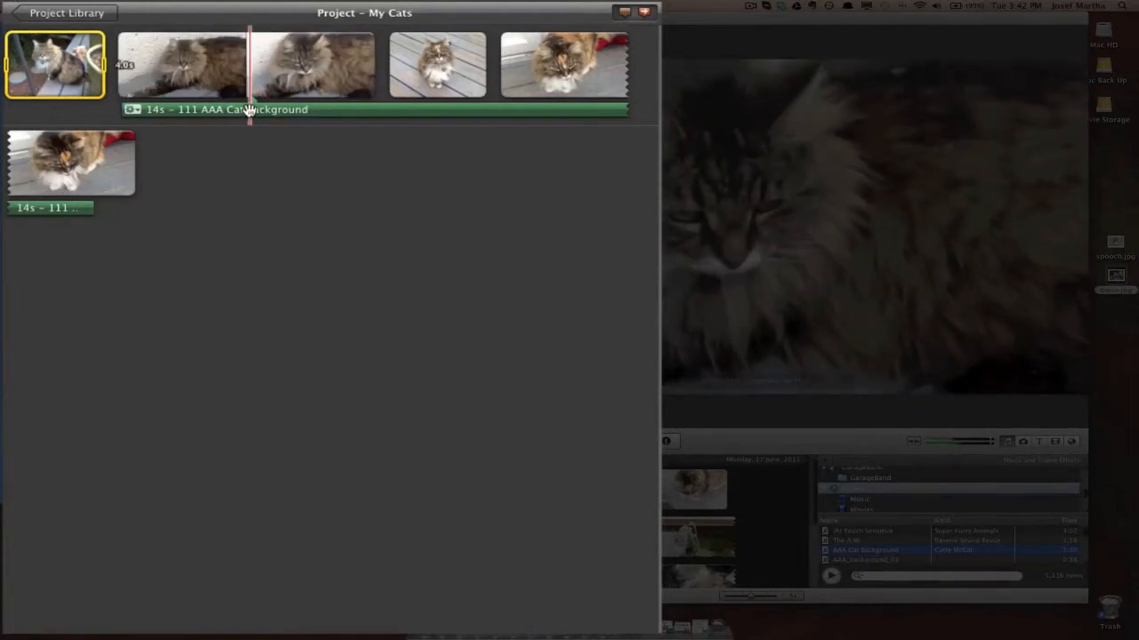
{"action": "left_click_drag", "start_coordinate": [90, 210], "coordinate": [377, 110]}
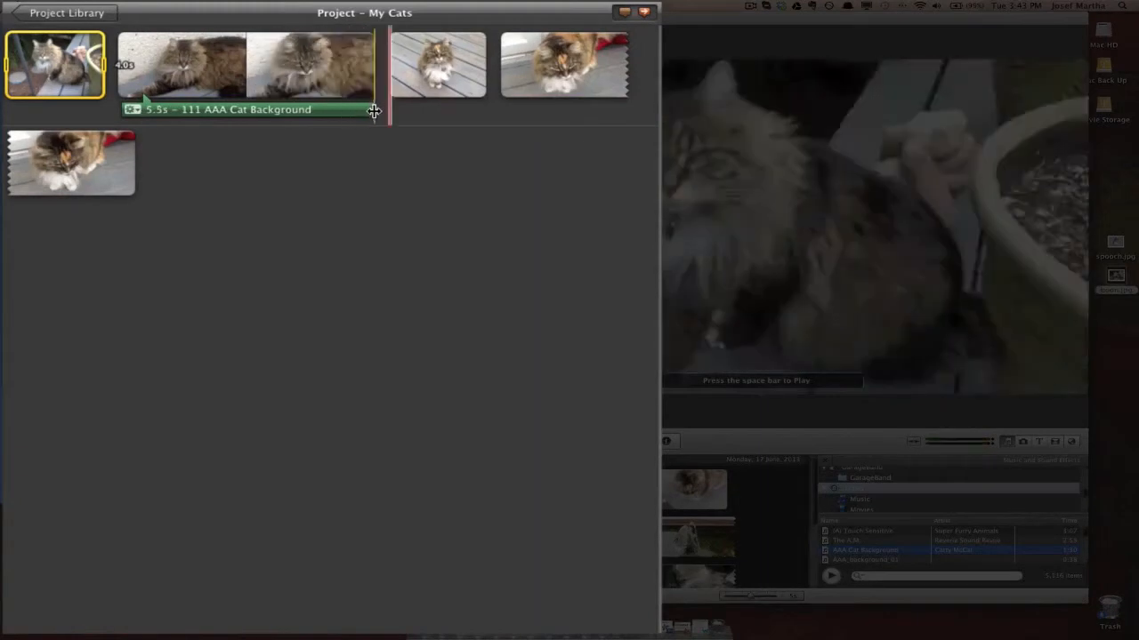
Step: Lower the volume of the AAA Cat Background music clip to 7%
{"action": "double_click", "coordinate": [287, 110]}
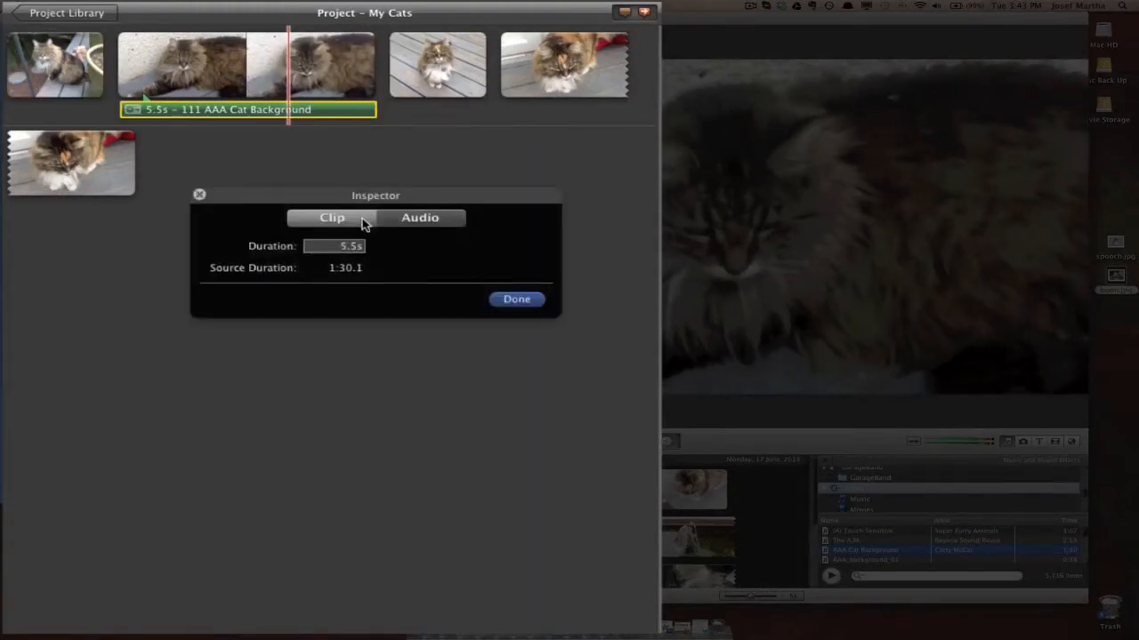
{"action": "left_click", "coordinate": [427, 227]}
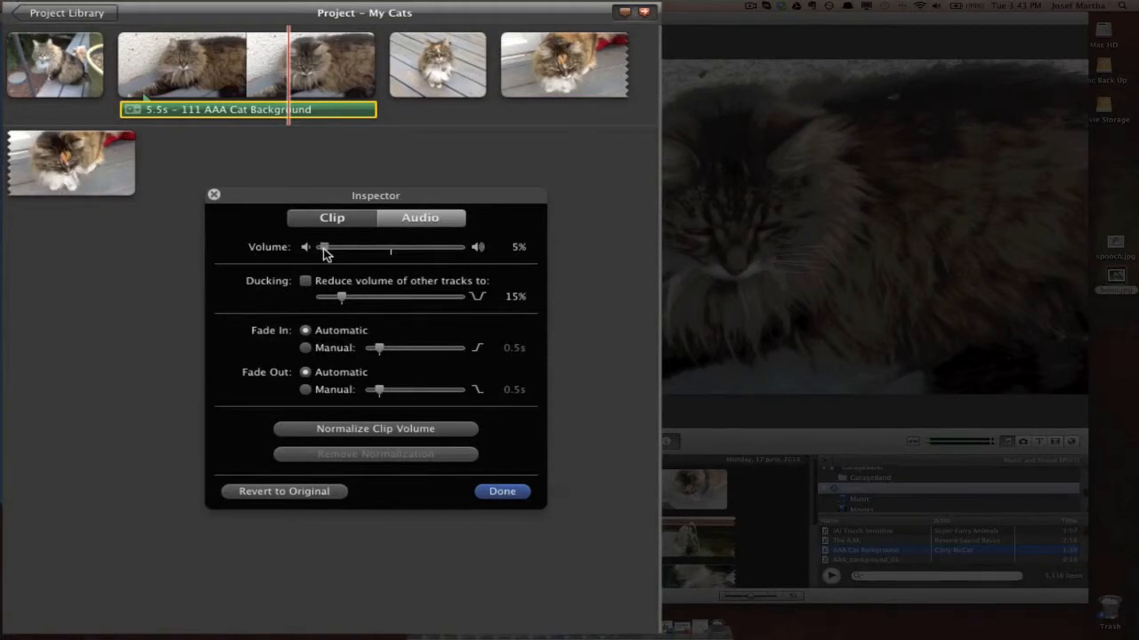
{"action": "left_click_drag", "start_coordinate": [325, 252], "coordinate": [327, 252]}
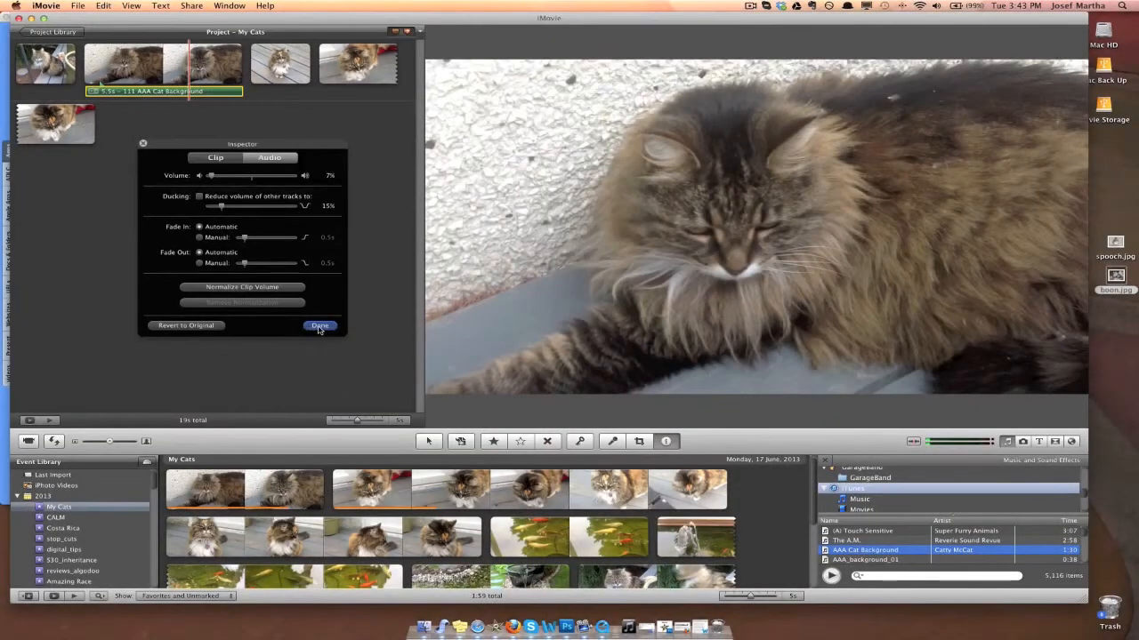
{"action": "left_click", "coordinate": [319, 326]}
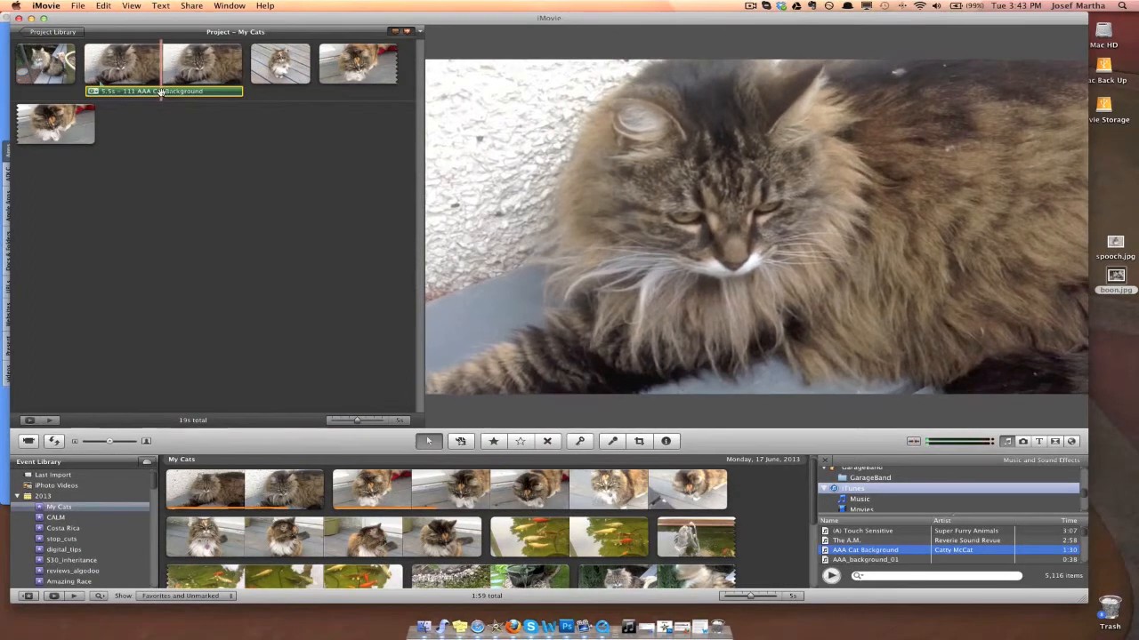
Step: Replace the music clip attached to the first video clip with AAA Cat Background as background music for the whole project
{"action": "key", "text": "Delete"}
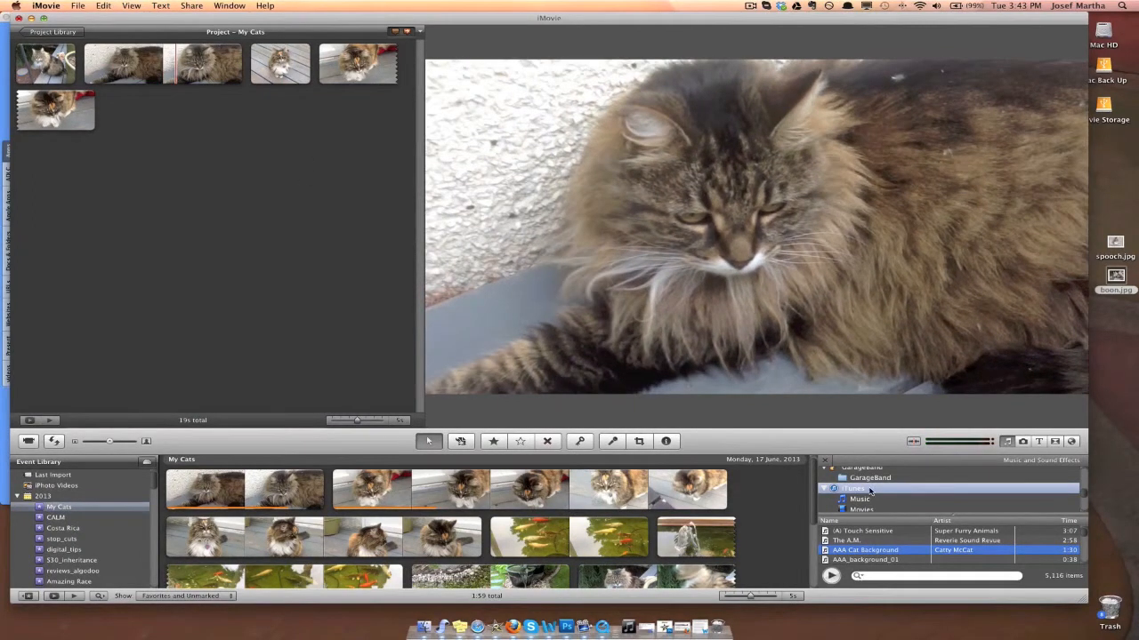
{"action": "left_click", "coordinate": [865, 560]}
{"action": "left_click_drag", "start_coordinate": [868, 552], "coordinate": [772, 490]}
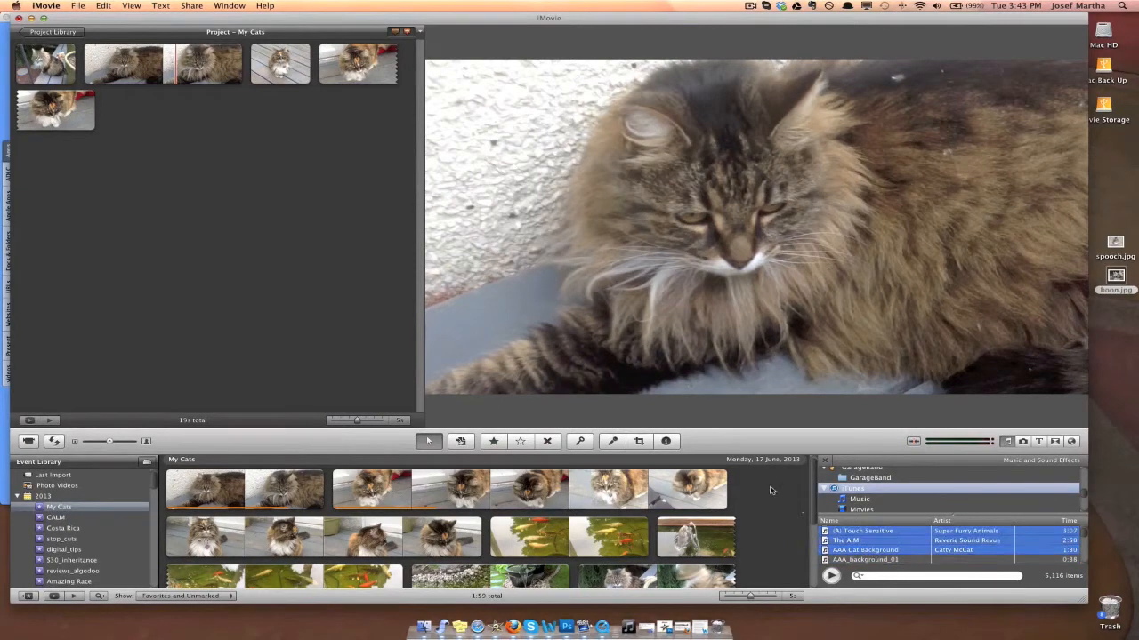
{"action": "left_click", "coordinate": [868, 551]}
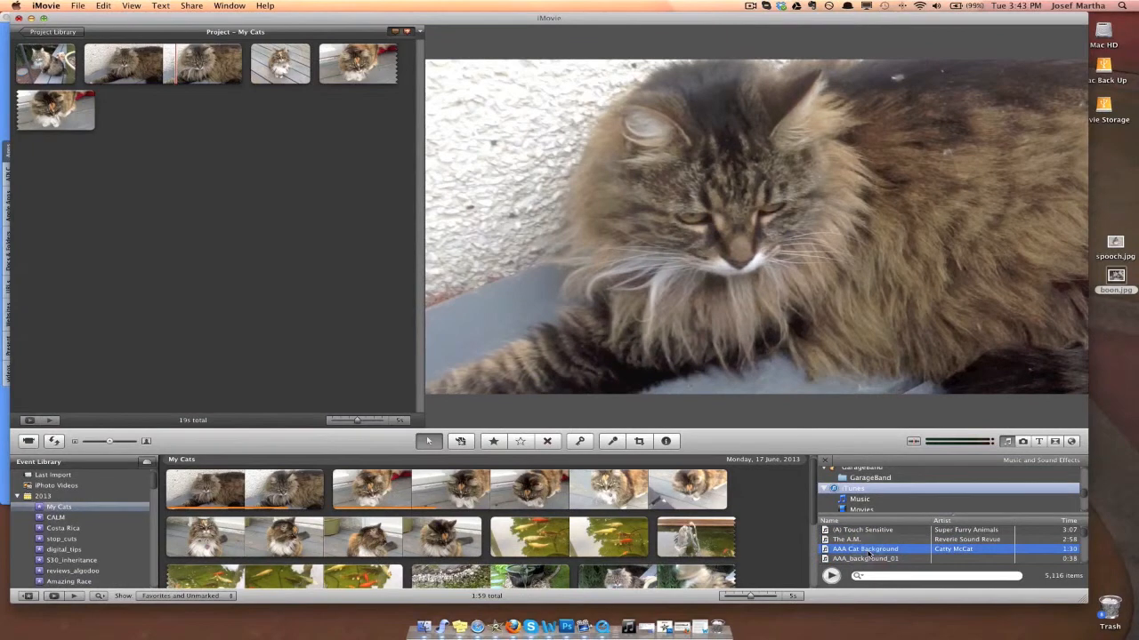
{"action": "left_click_drag", "start_coordinate": [868, 552], "coordinate": [250, 224]}
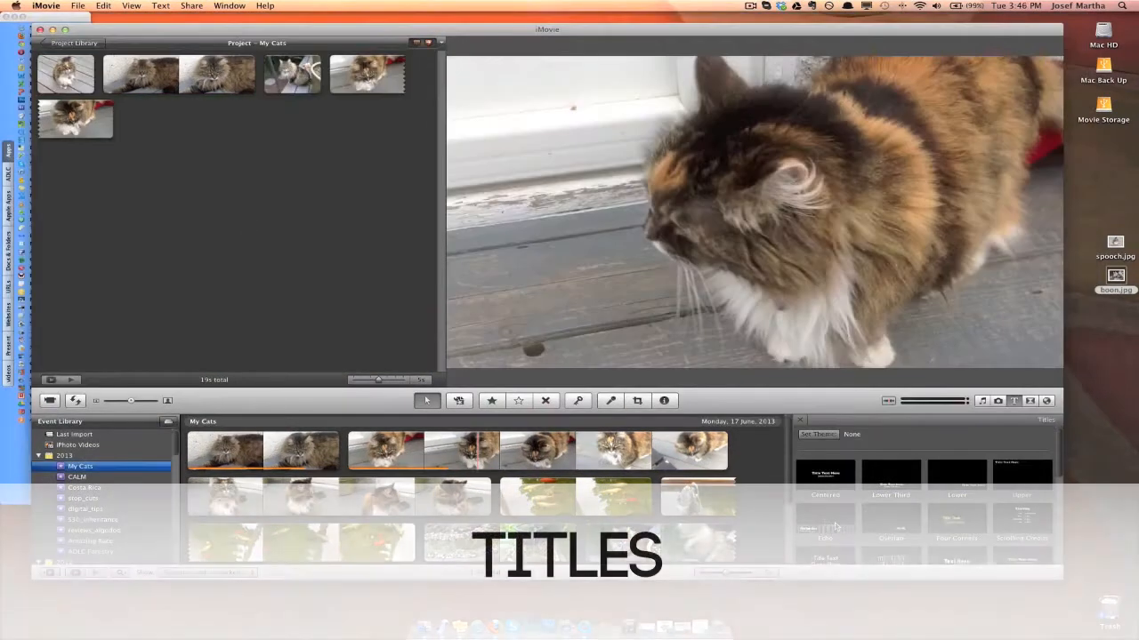
Step: Examine the available title styles, from Centered and Echo down to Pull Focus
{"action": "scroll", "coordinate": [934, 522], "scroll_direction": "down", "scroll_amount": 5}
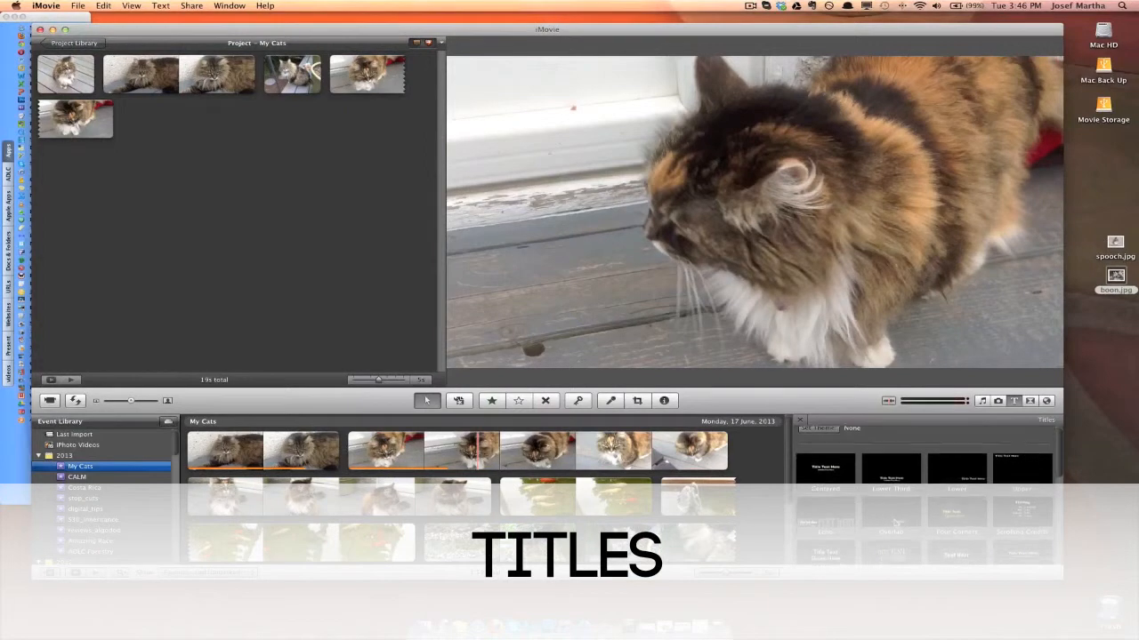
{"action": "scroll", "coordinate": [979, 521], "scroll_direction": "up", "scroll_amount": 3}
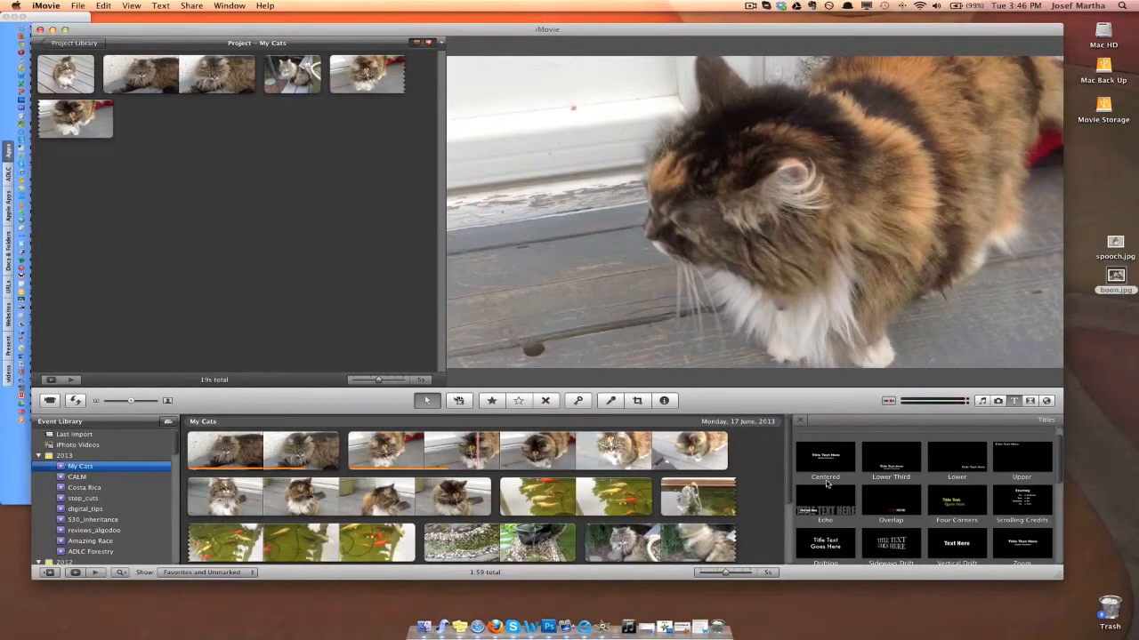
{"action": "scroll", "coordinate": [850, 479], "scroll_direction": "down", "scroll_amount": 2}
{"action": "left_click", "coordinate": [1017, 401]}
{"action": "left_click", "coordinate": [1016, 401]}
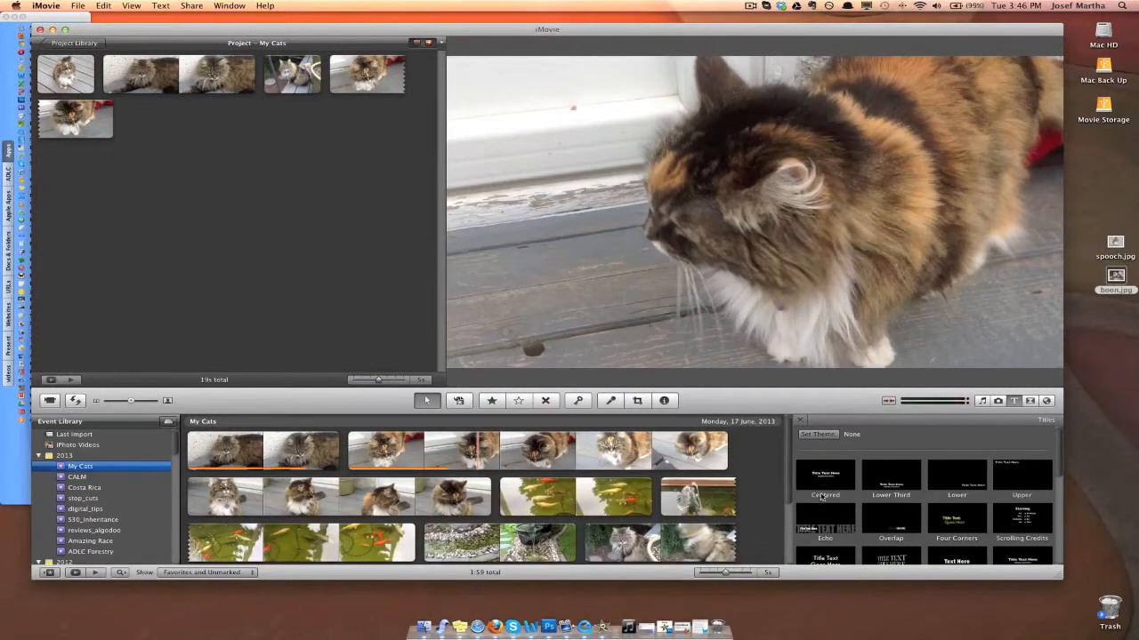
{"action": "scroll", "coordinate": [821, 487], "scroll_direction": "down", "scroll_amount": 2}
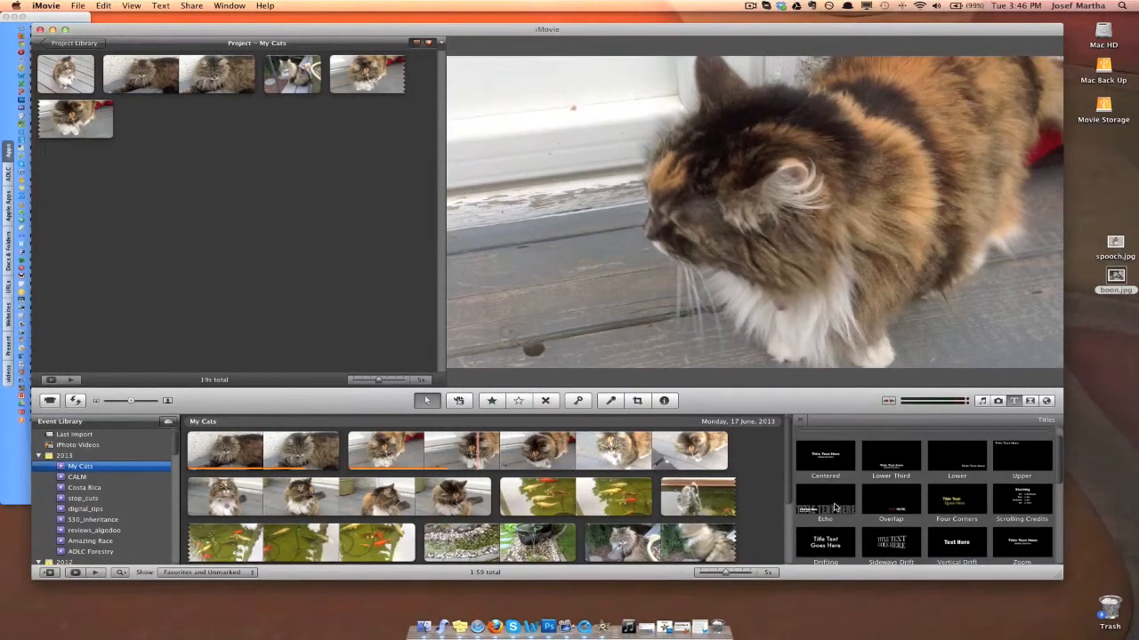
{"action": "scroll", "coordinate": [834, 509], "scroll_direction": "down", "scroll_amount": 2}
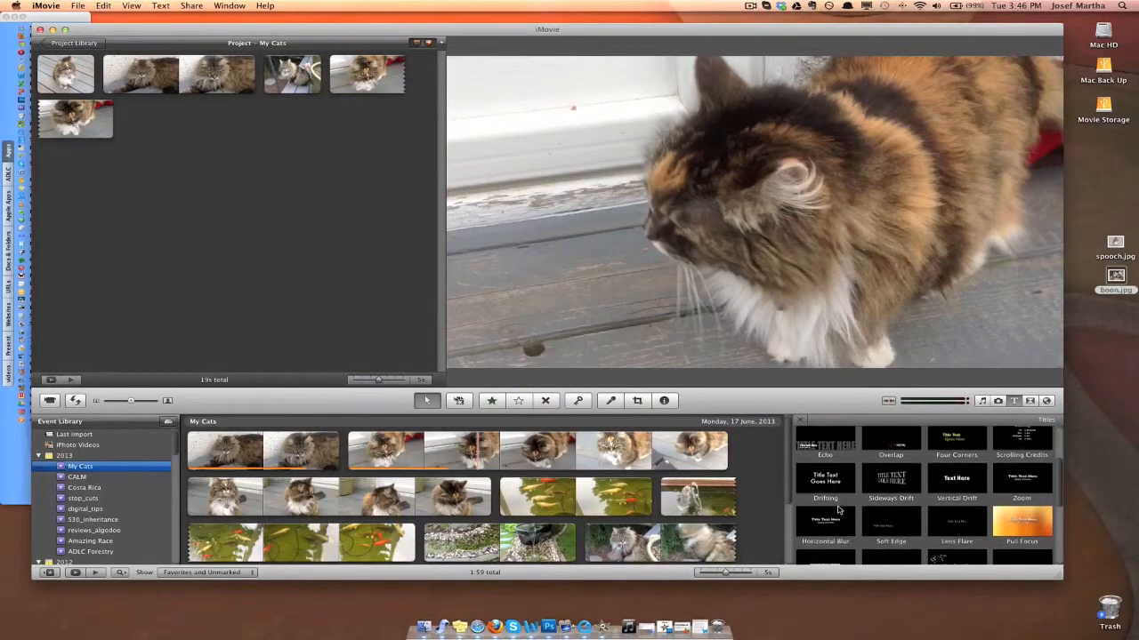
{"action": "scroll", "coordinate": [839, 509], "scroll_direction": "up", "scroll_amount": 1}
Step: Add an Echo title over the first video clip, set its text to Boon and clear the subtitle
{"action": "left_click_drag", "start_coordinate": [826, 474], "coordinate": [203, 94]}
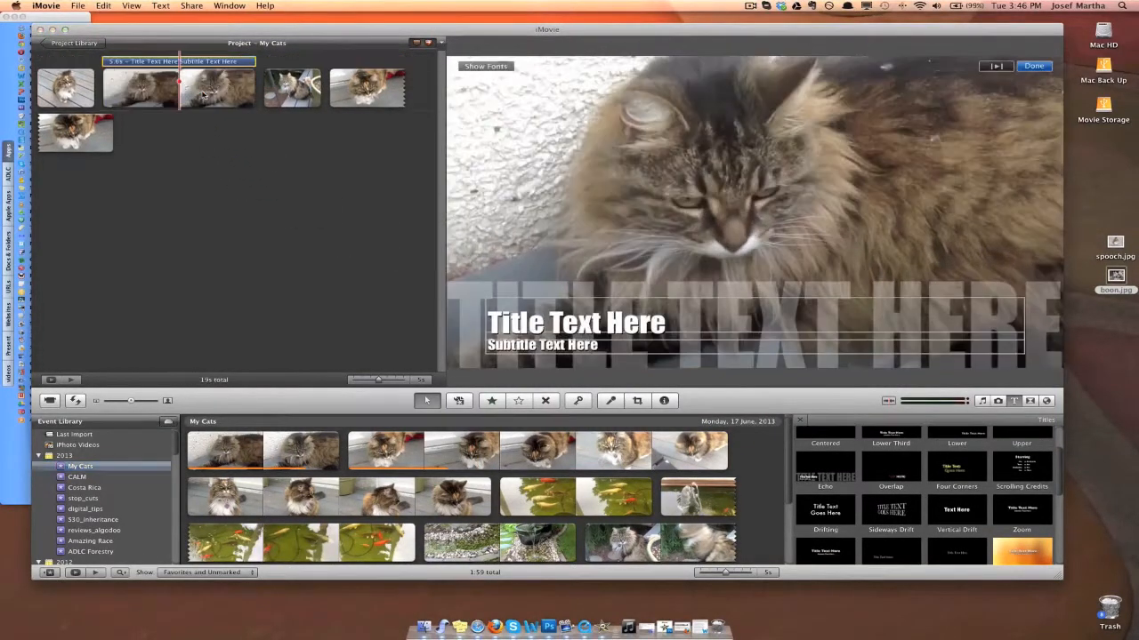
{"action": "left_click", "coordinate": [689, 331]}
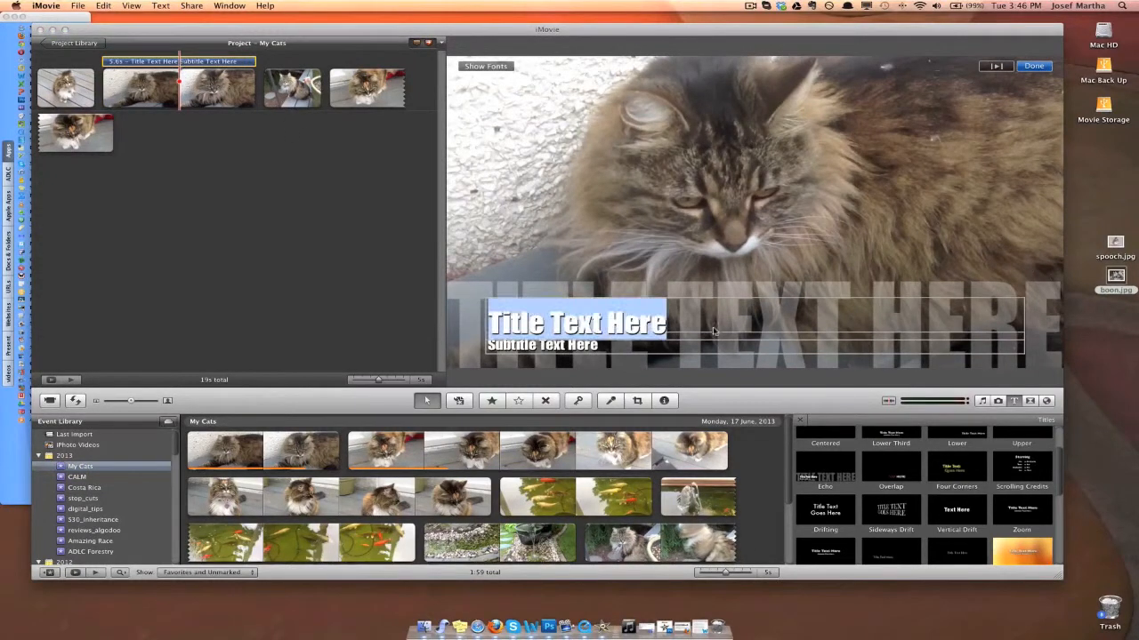
{"action": "left_click_drag", "start_coordinate": [690, 331], "coordinate": [472, 328]}
{"action": "type", "text": "Boon"}
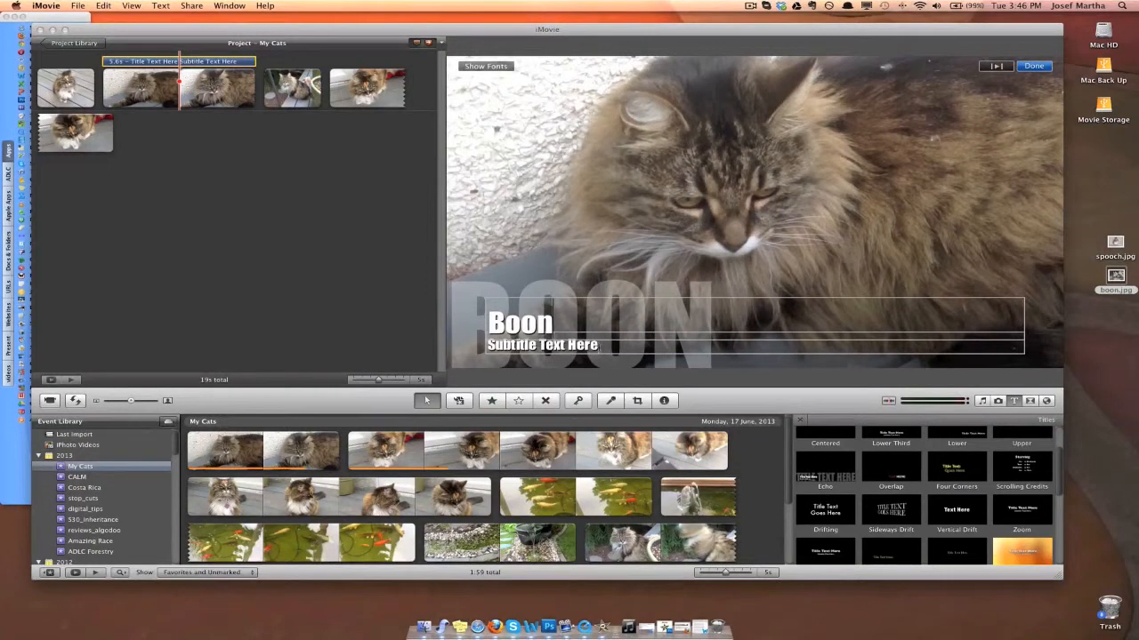
{"action": "left_click", "coordinate": [476, 347]}
{"action": "key", "text": "BackSpace"}
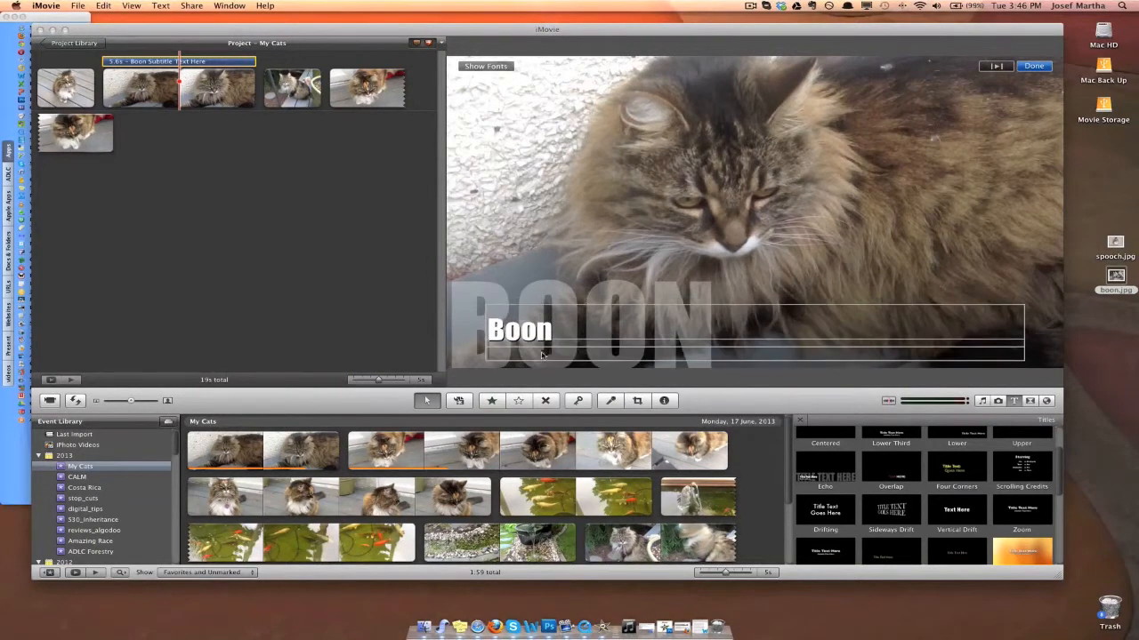
{"action": "left_click", "coordinate": [586, 274]}
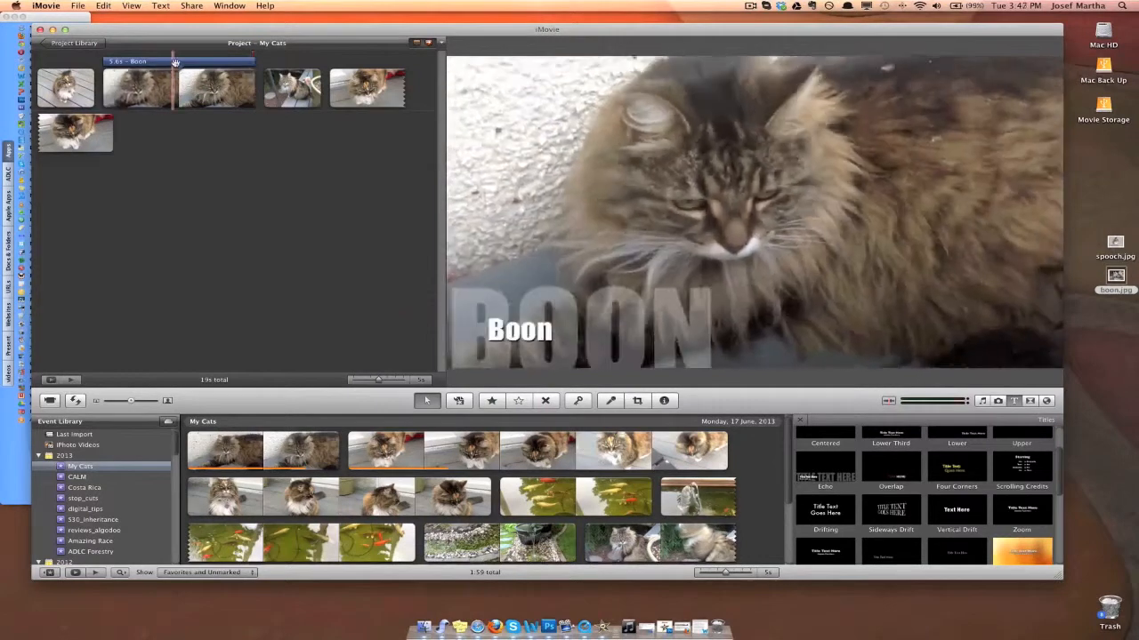
Step: Try other font families, such as Herculanum, for the Boon title and close the font settings
{"action": "left_click", "coordinate": [175, 61]}
{"action": "left_click", "coordinate": [478, 65]}
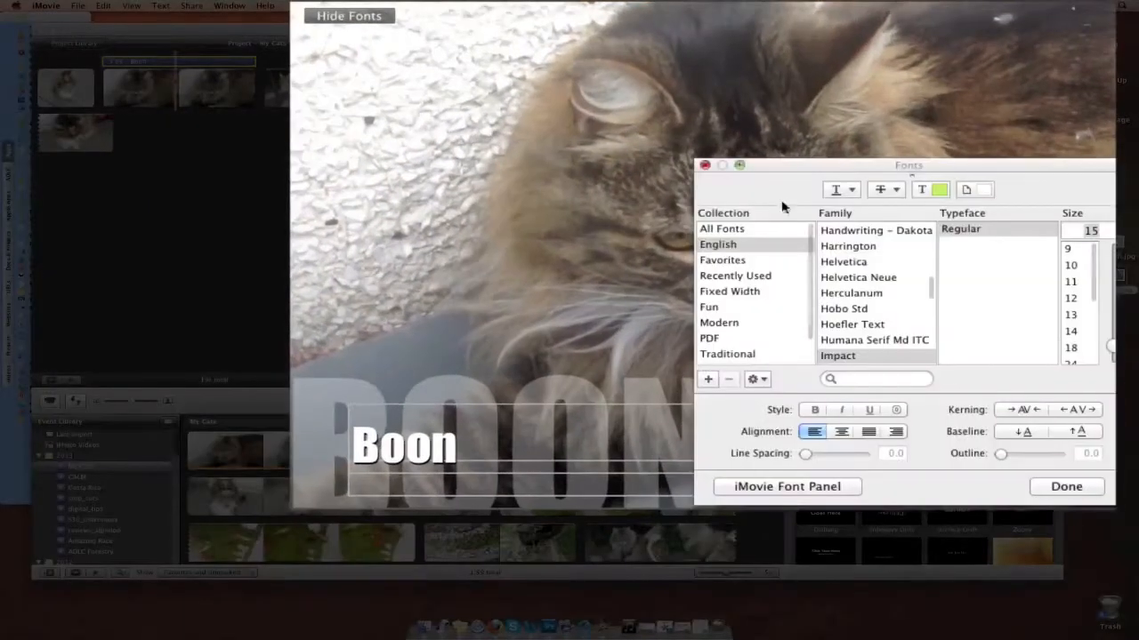
{"action": "left_click", "coordinate": [861, 341]}
{"action": "left_click", "coordinate": [860, 311]}
{"action": "left_click", "coordinate": [860, 293]}
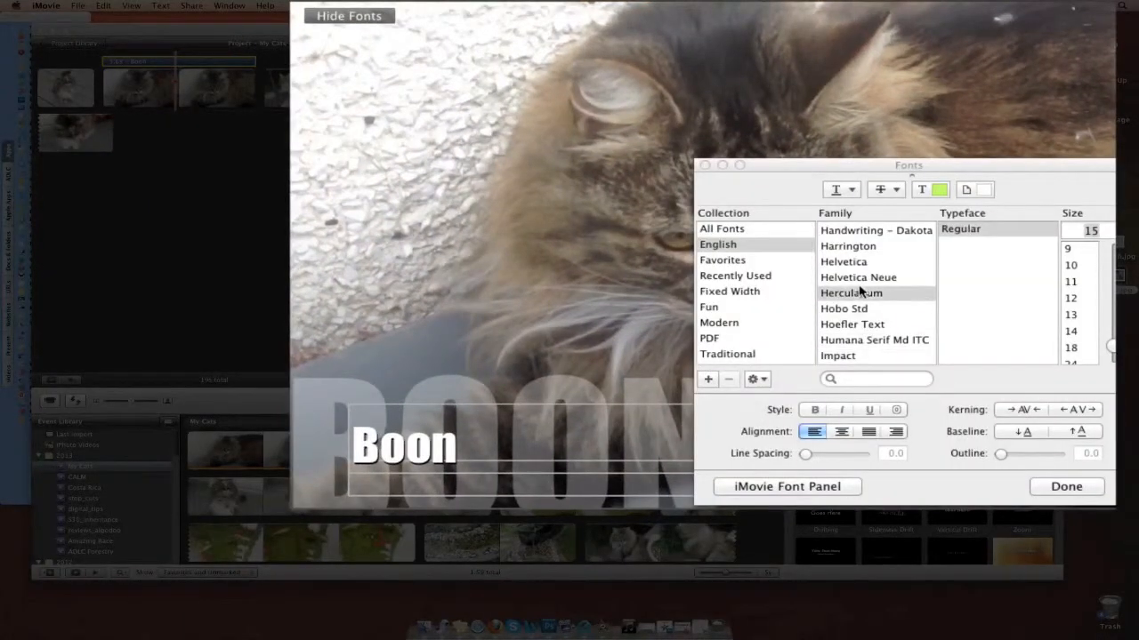
{"action": "left_click", "coordinate": [858, 267]}
{"action": "left_click", "coordinate": [1065, 488]}
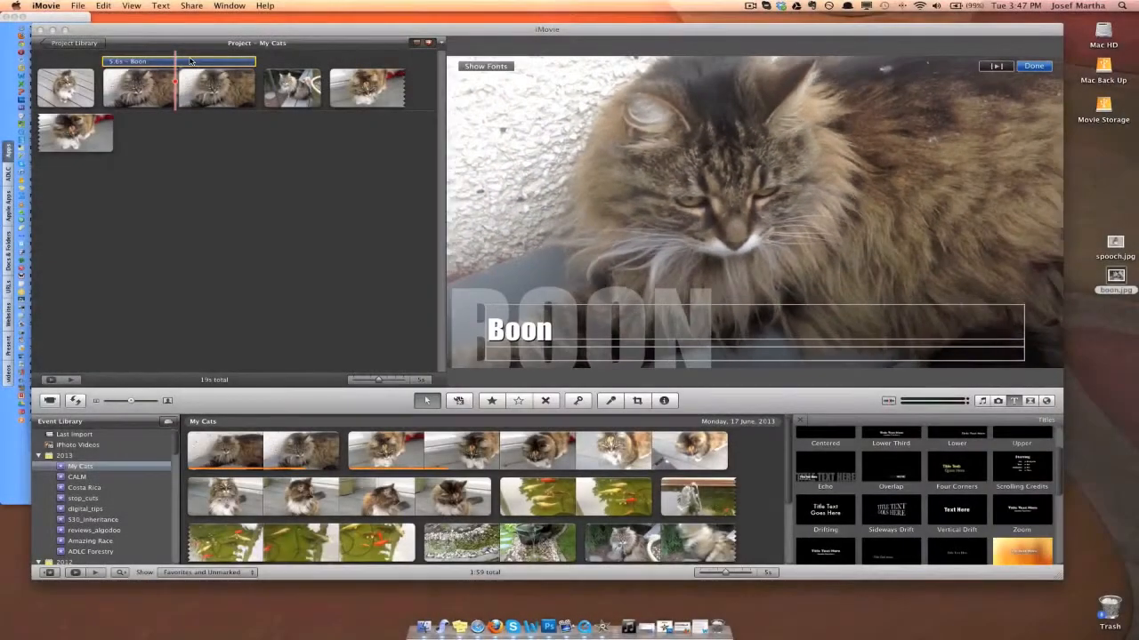
Step: Preview alternative title styles for the Boon title in its inspector and keep Echo
{"action": "double_click", "coordinate": [190, 61]}
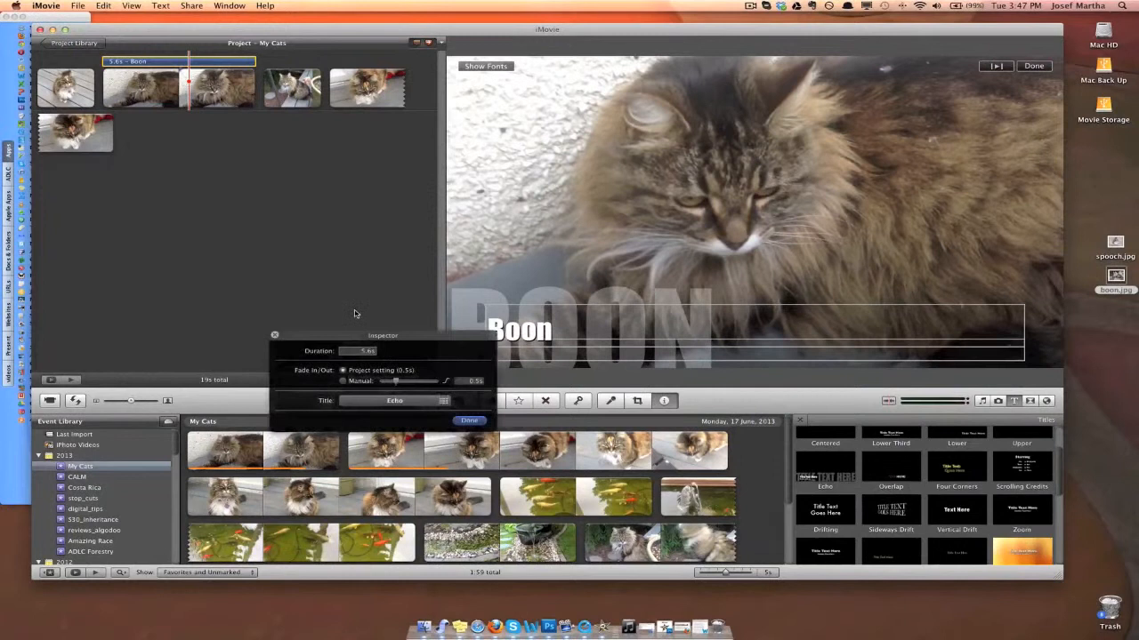
{"action": "left_click_drag", "start_coordinate": [361, 332], "coordinate": [259, 152]}
{"action": "left_click", "coordinate": [326, 226]}
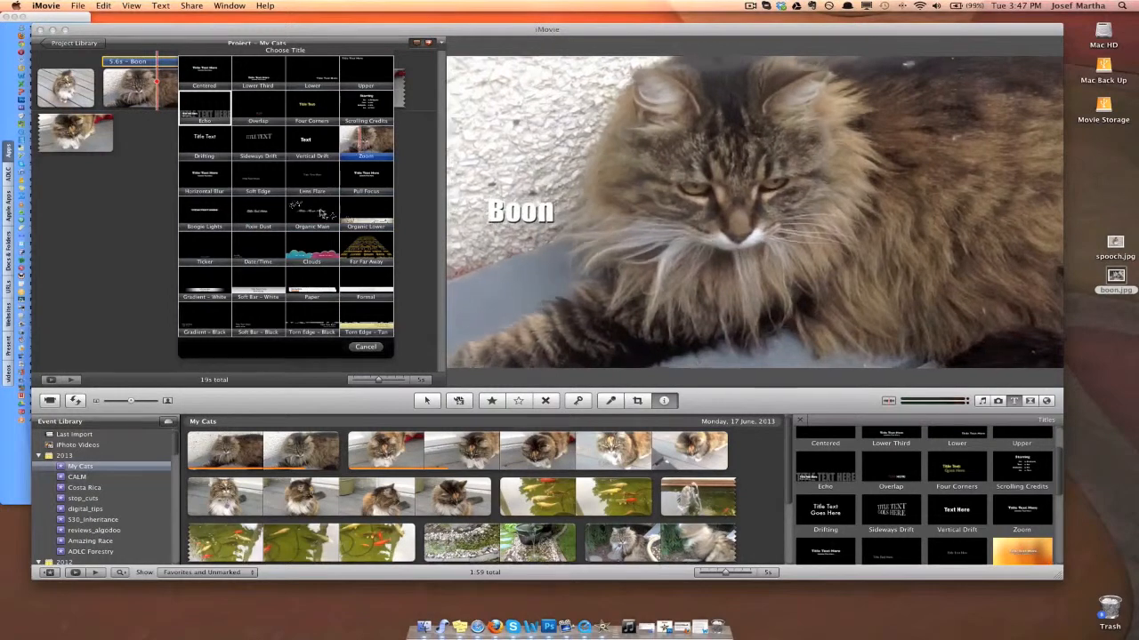
{"action": "left_click", "coordinate": [365, 348]}
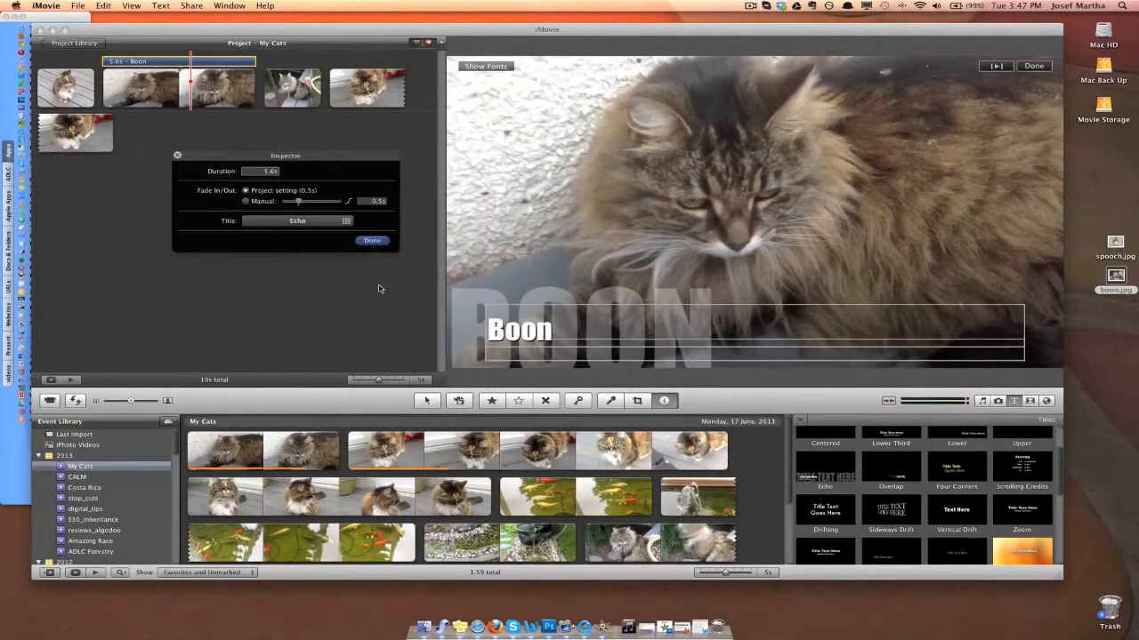
{"action": "left_click", "coordinate": [372, 241]}
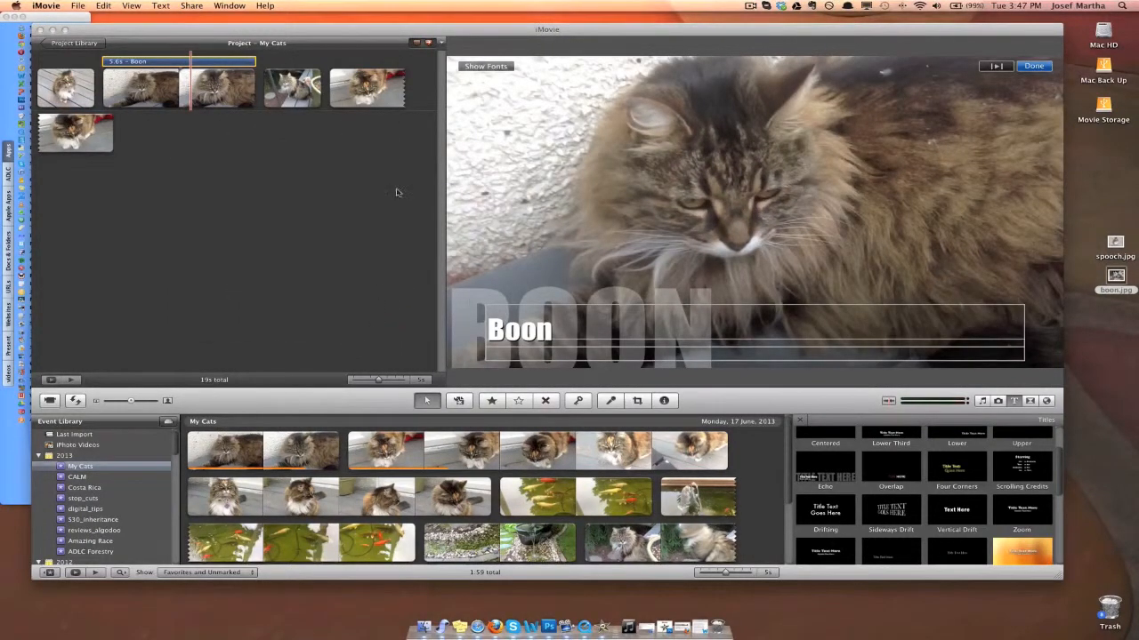
Step: Shorten the Boon title to 3.7 s and position it around the middle of the first video clip
{"action": "mouse_move", "coordinate": [207, 62]}
{"action": "left_mouse_down"}
{"action": "mouse_move", "coordinate": [263, 64]}
{"action": "mouse_move", "coordinate": [187, 62]}
{"action": "mouse_move", "coordinate": [205, 62]}
{"action": "left_mouse_up"}
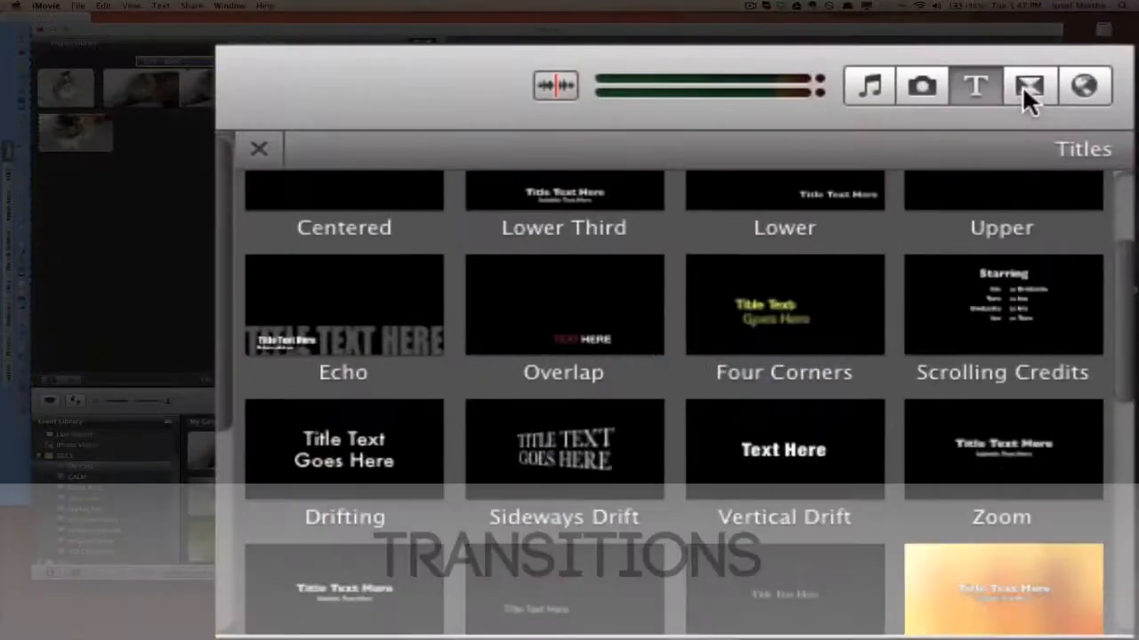
Step: Examine the available transitions, from Cross Dissolve down to Mosaic
{"action": "left_click", "coordinate": [1029, 402]}
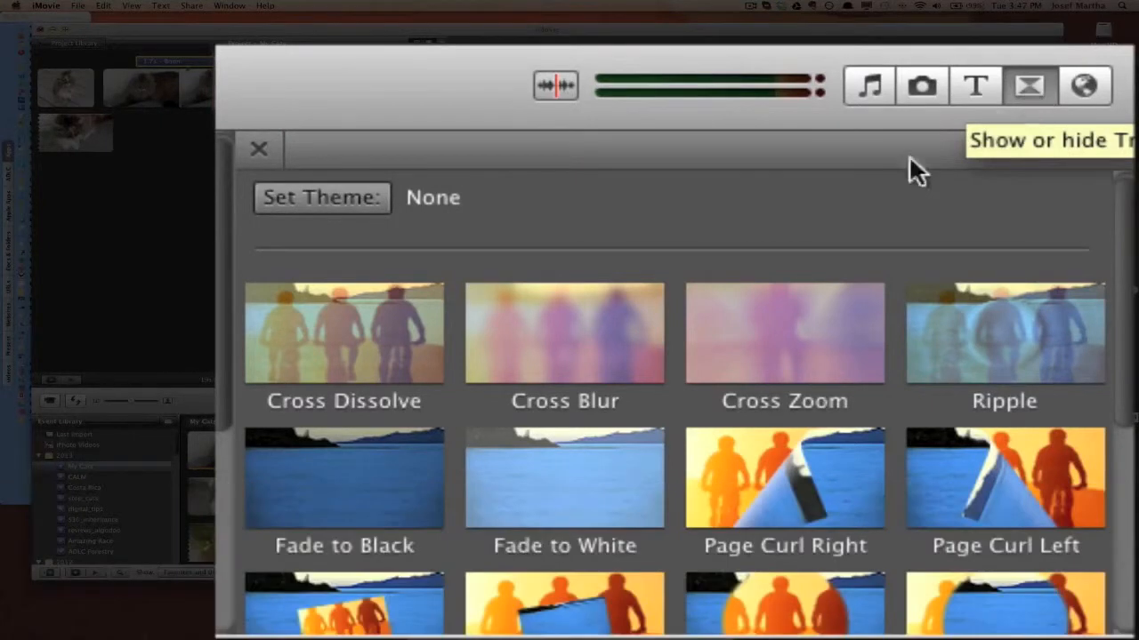
{"action": "scroll", "coordinate": [552, 356], "scroll_direction": "down", "scroll_amount": 3}
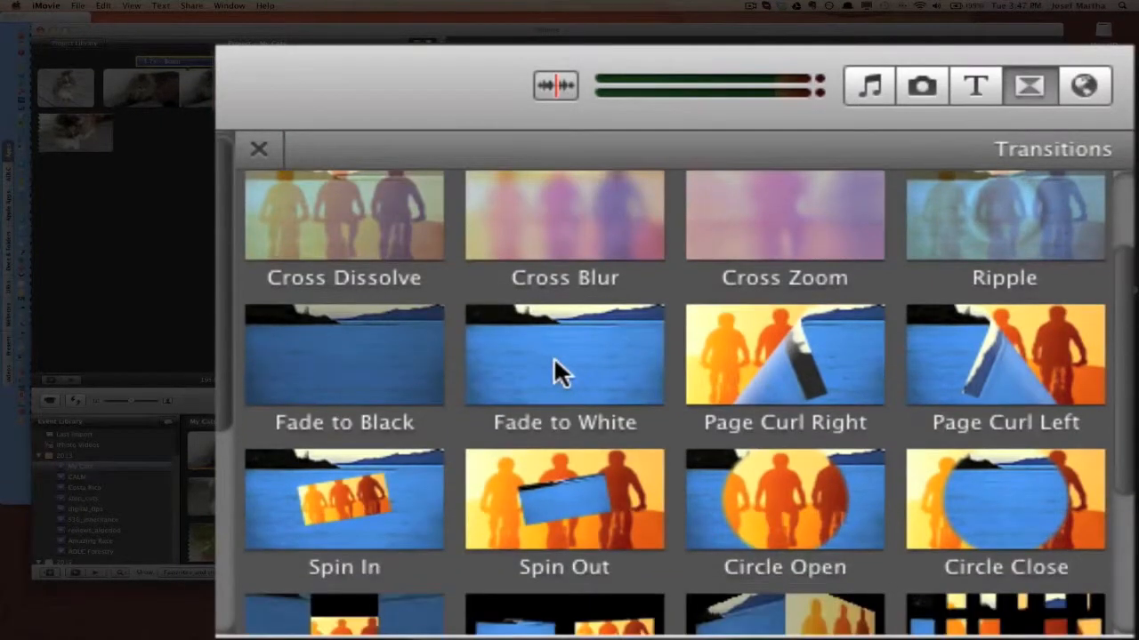
{"action": "scroll", "coordinate": [554, 360], "scroll_direction": "down", "scroll_amount": 5}
{"action": "scroll", "coordinate": [554, 360], "scroll_direction": "up", "scroll_amount": 3}
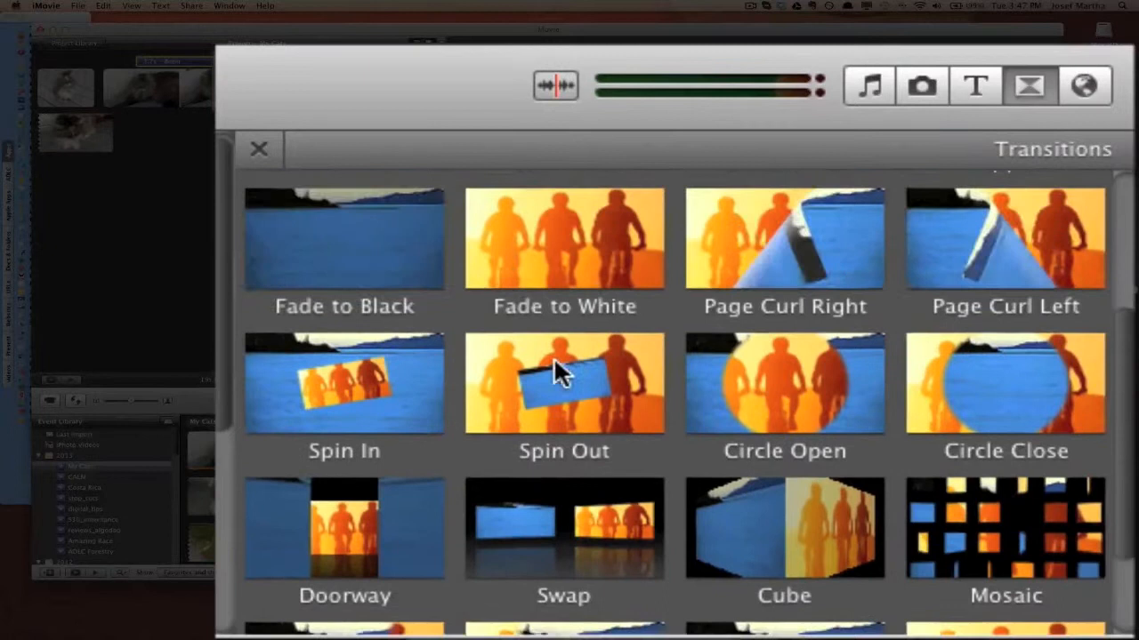
{"action": "scroll", "coordinate": [554, 356], "scroll_direction": "up", "scroll_amount": 2}
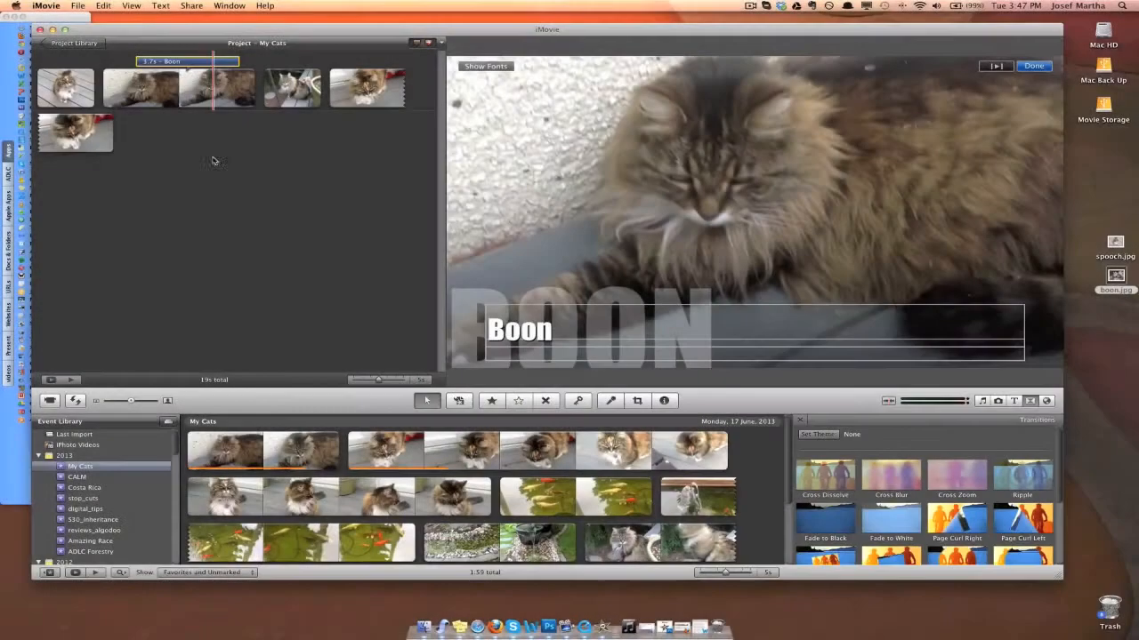
Step: Play the project across the cut from the first video clip to the photo after it
{"action": "left_click", "coordinate": [229, 164]}
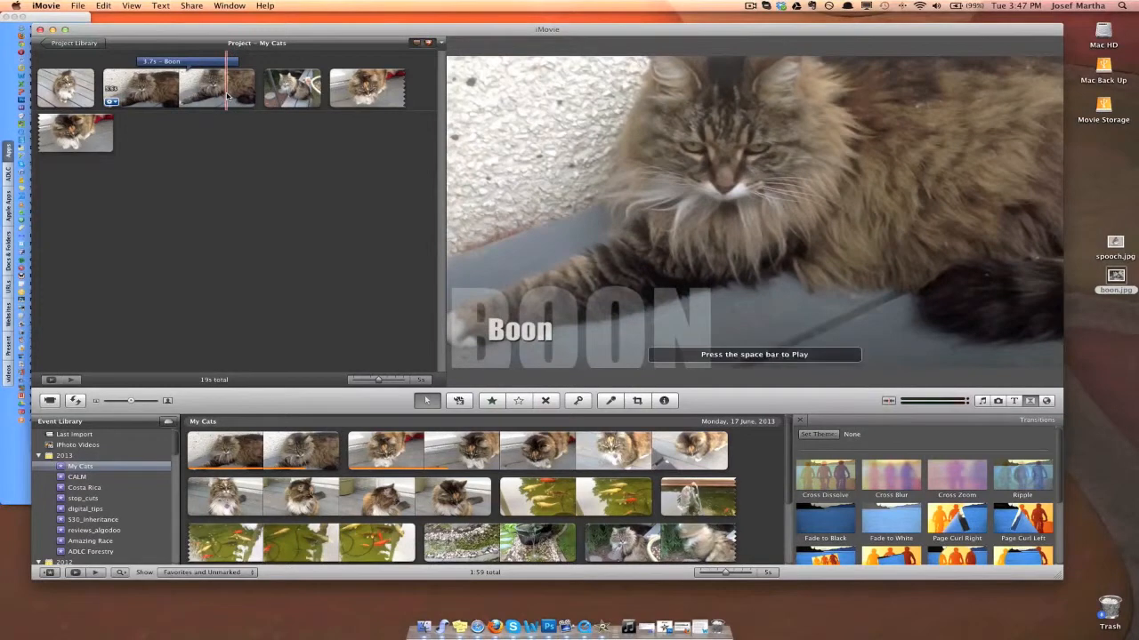
{"action": "key", "text": "space"}
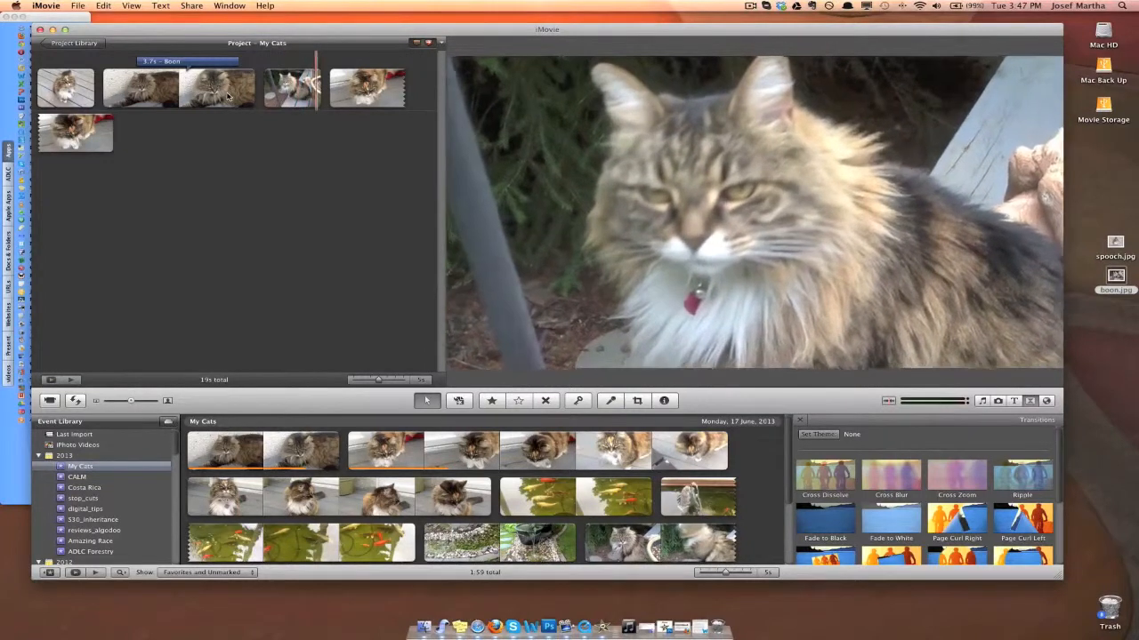
{"action": "key", "text": "space"}
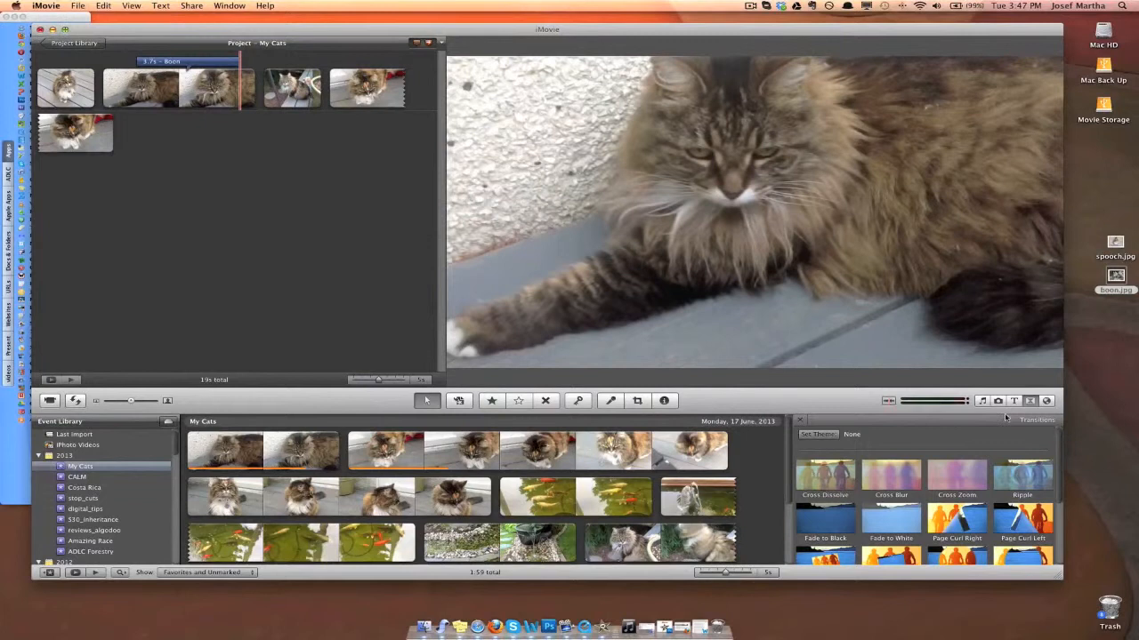
Step: Add Cross Dissolve transitions before and after the photo that follows the first video clip, and play the project across the first transition
{"action": "scroll", "coordinate": [849, 501], "scroll_direction": "down", "scroll_amount": 3}
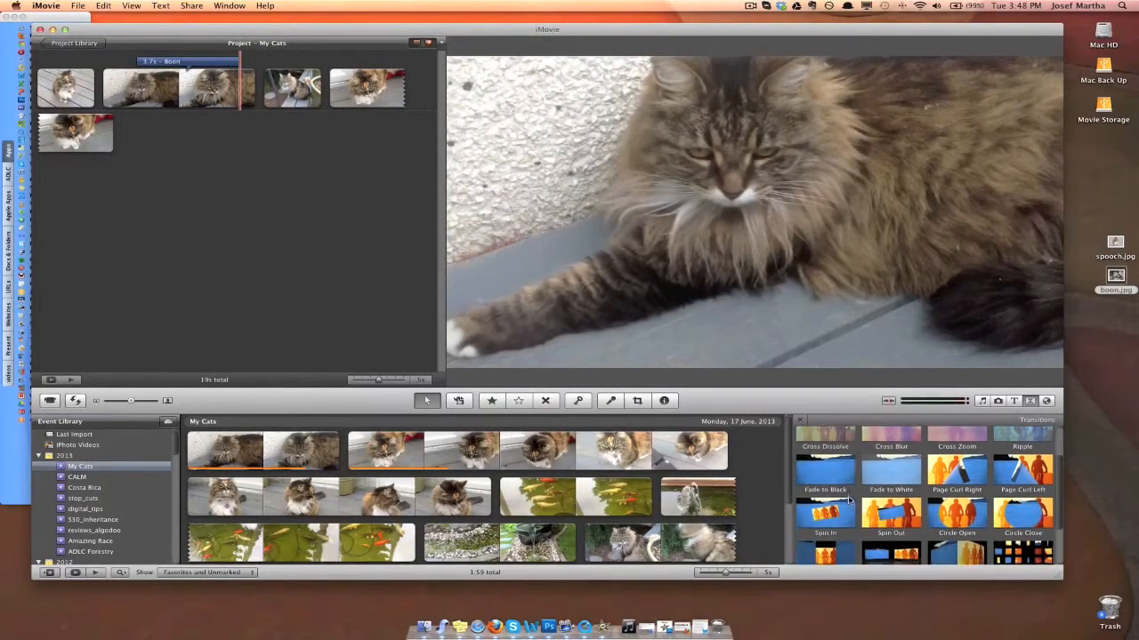
{"action": "scroll", "coordinate": [849, 501], "scroll_direction": "up", "scroll_amount": 2}
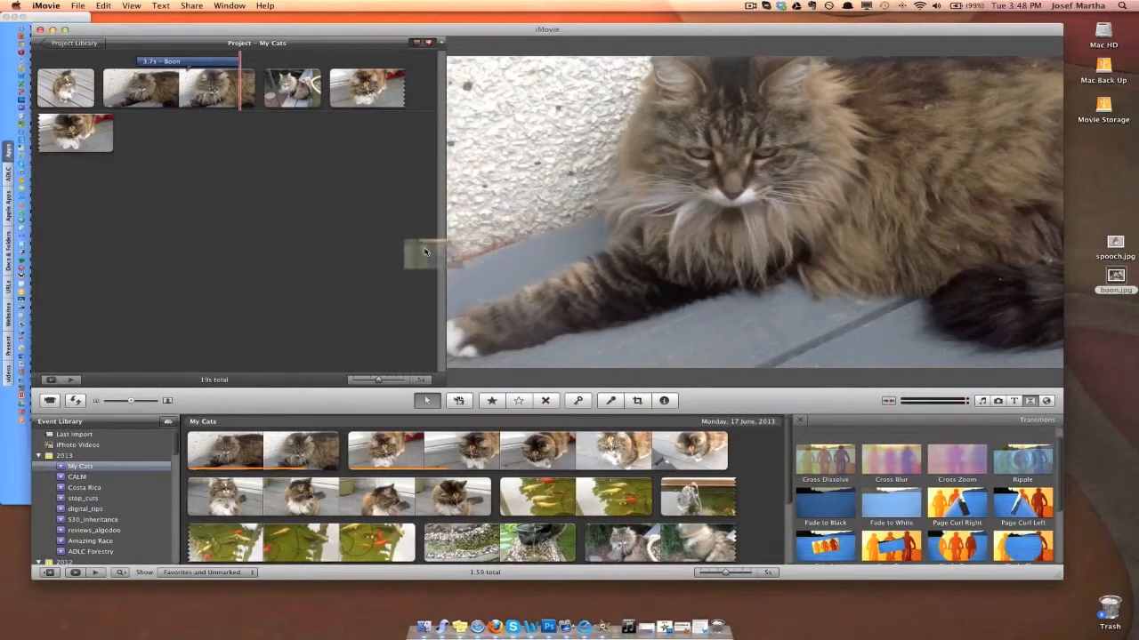
{"action": "left_click_drag", "start_coordinate": [423, 252], "coordinate": [280, 111]}
{"action": "left_click_drag", "start_coordinate": [829, 463], "coordinate": [338, 87]}
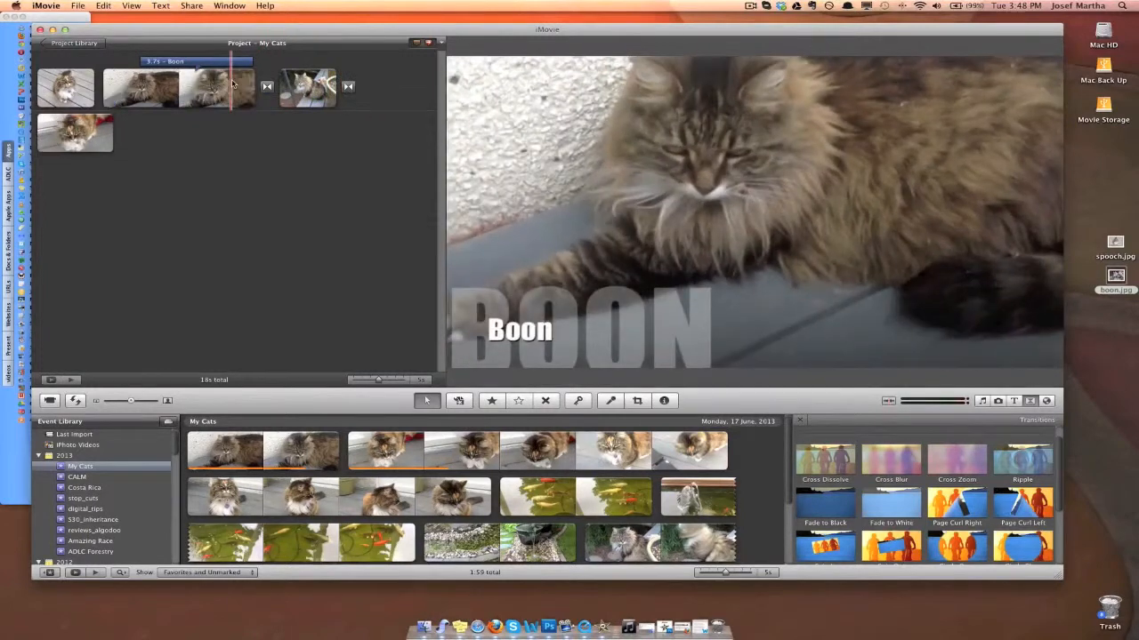
{"action": "key", "text": "space"}
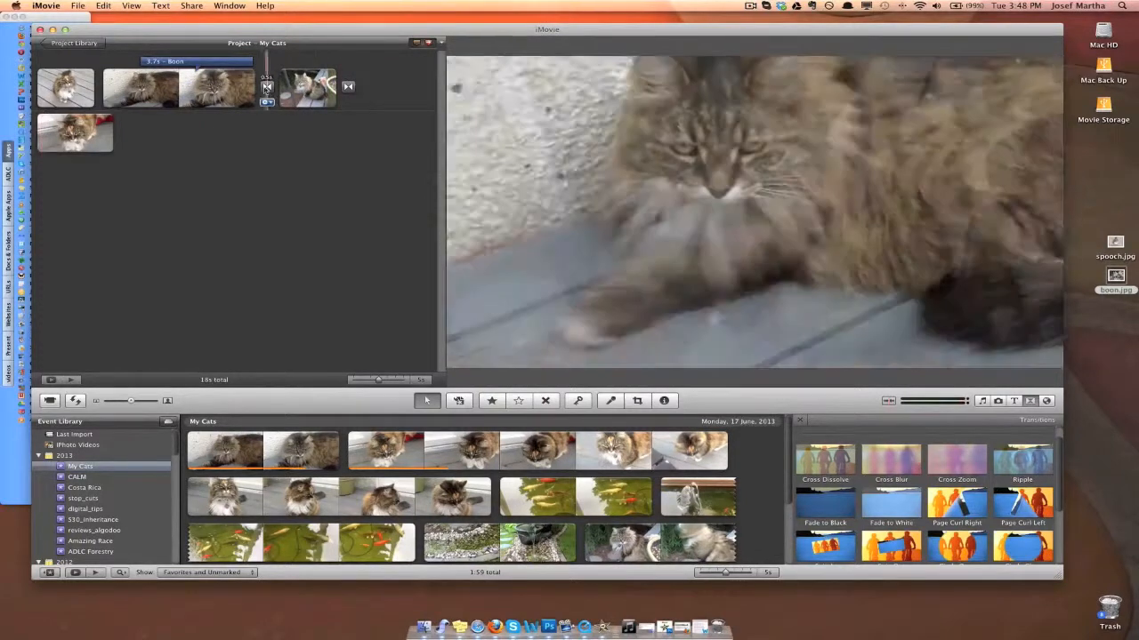
Step: Preview alternative transition styles for the transition after the first video clip in its inspector and keep Cross Dissolve
{"action": "double_click", "coordinate": [265, 88]}
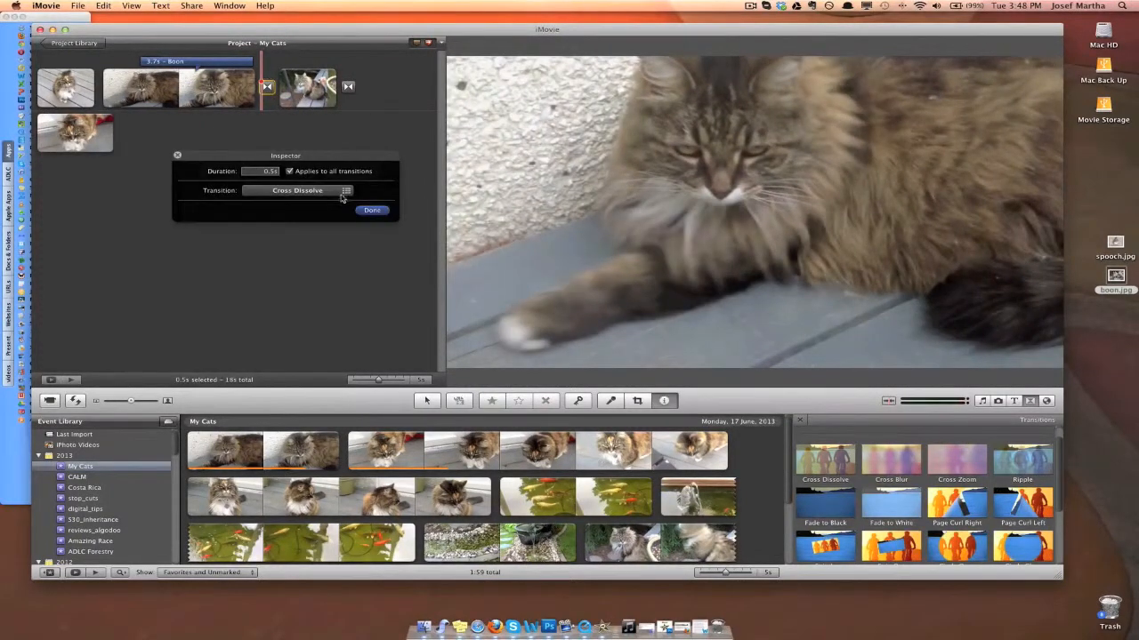
{"action": "left_click", "coordinate": [346, 191]}
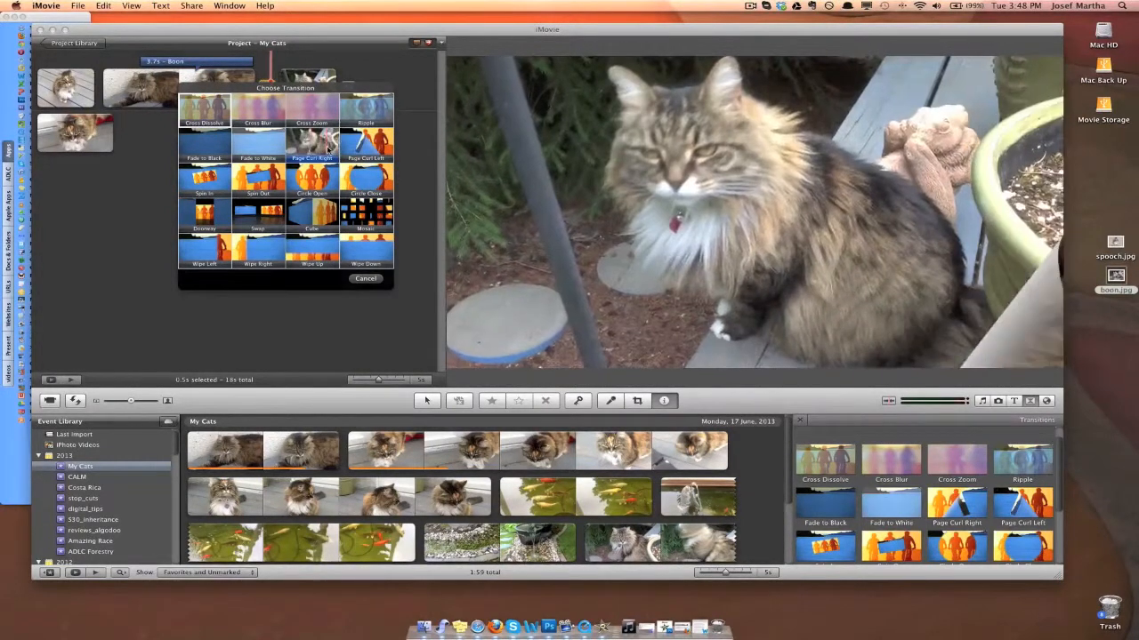
{"action": "left_click", "coordinate": [363, 281]}
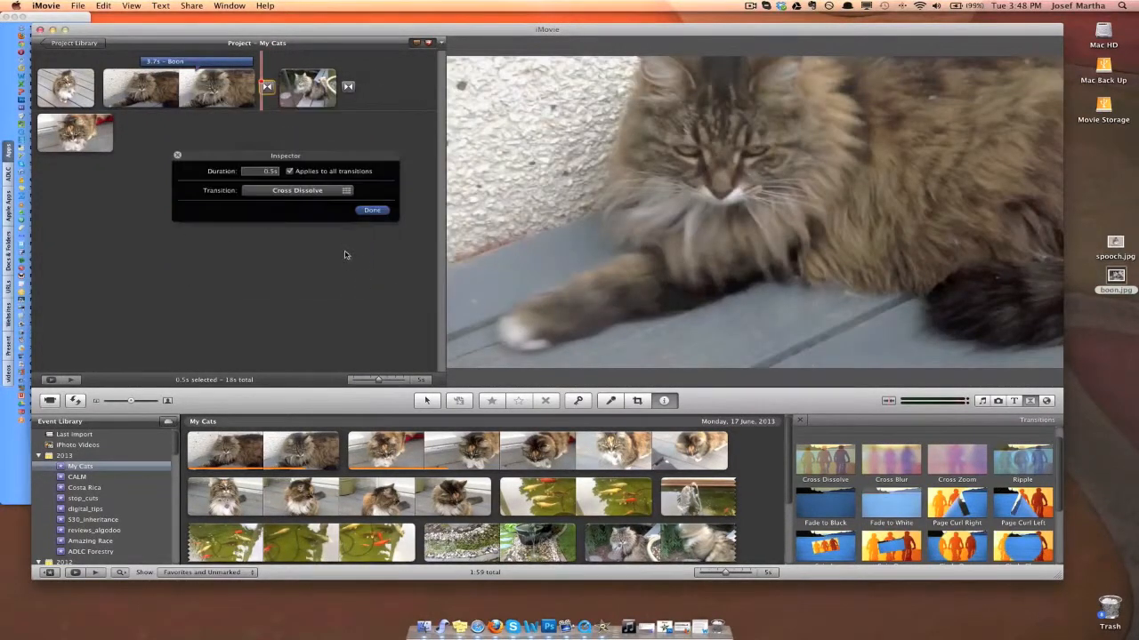
{"action": "left_click", "coordinate": [371, 212]}
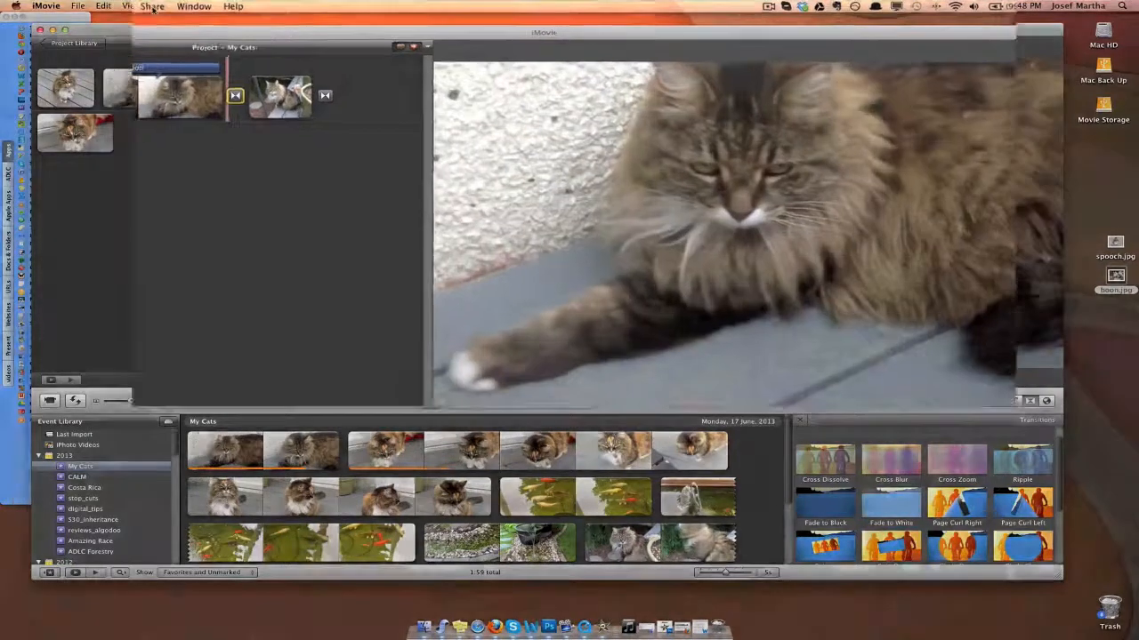
Step: Start exporting the My Cats movie and compare the HD and Large export sizes, ending on Tiny
{"action": "left_click", "coordinate": [191, 5]}
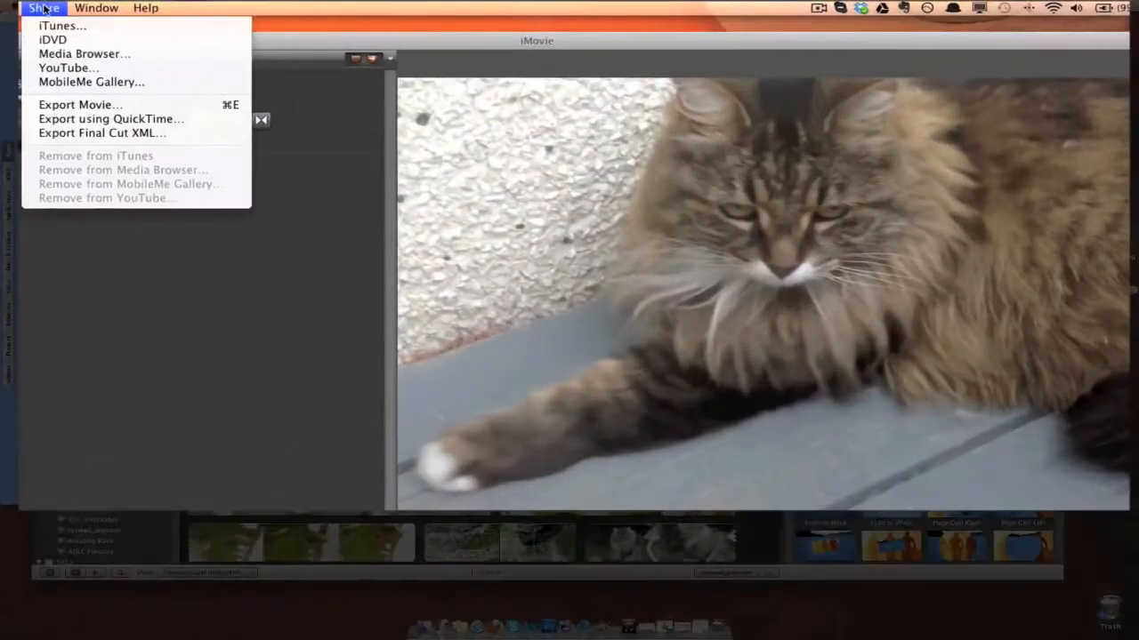
{"action": "left_click", "coordinate": [79, 105]}
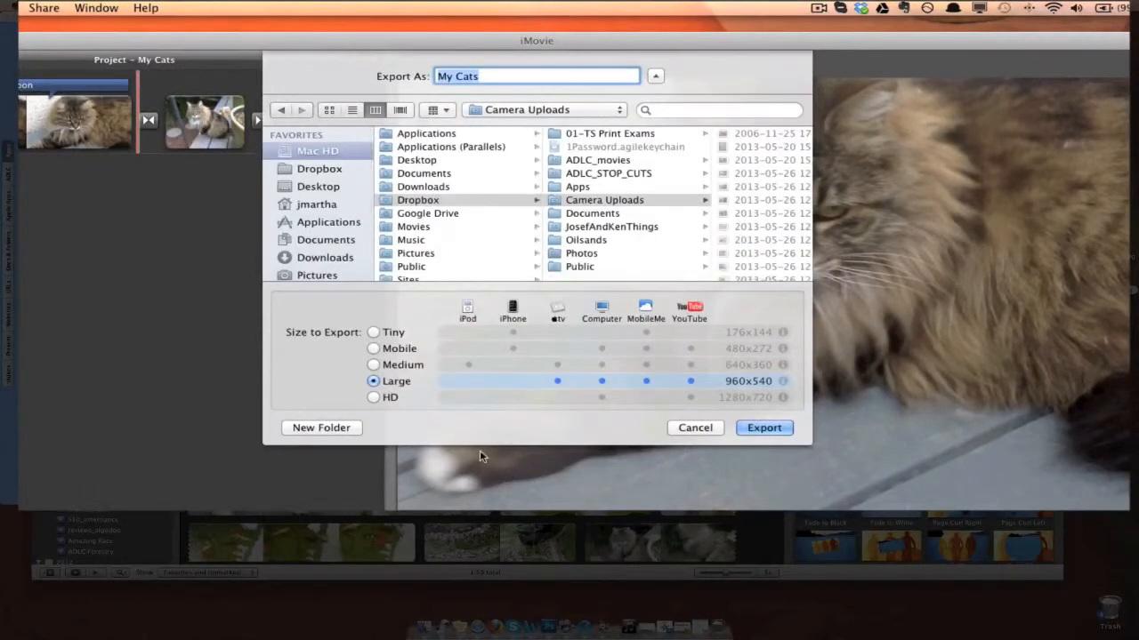
{"action": "left_click", "coordinate": [374, 398]}
{"action": "left_click", "coordinate": [374, 382]}
{"action": "left_click", "coordinate": [374, 397]}
{"action": "left_click", "coordinate": [374, 381]}
{"action": "left_click", "coordinate": [373, 333]}
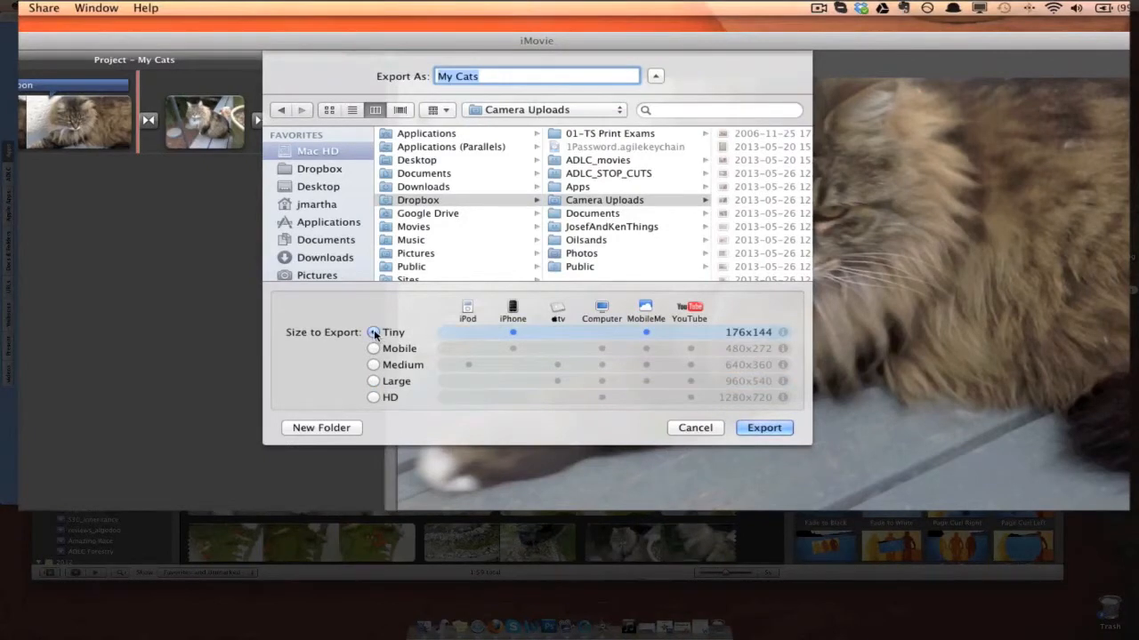